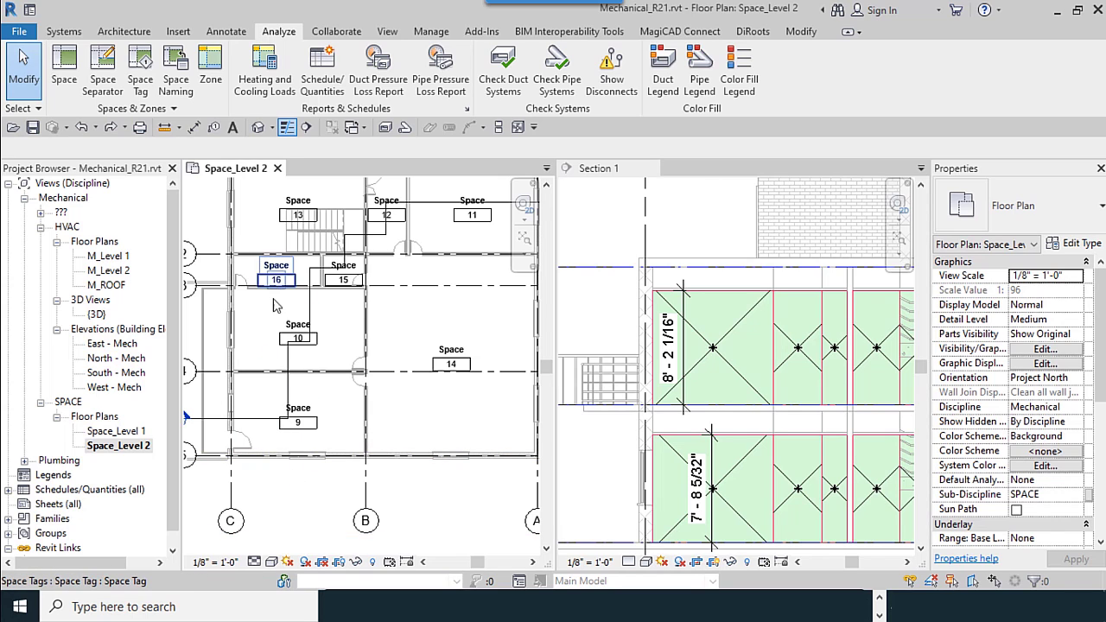
Step: Apply Space Naming with both names and numbers from the linked rooms to the spaces on all levels
{"action": "scroll", "coordinate": [282, 402], "scroll_direction": "up", "scroll_amount": 1}
{"action": "scroll", "coordinate": [282, 402], "scroll_direction": "up", "scroll_amount": 1}
{"action": "middle_click_drag", "start_coordinate": [313, 445], "coordinate": [324, 493]}
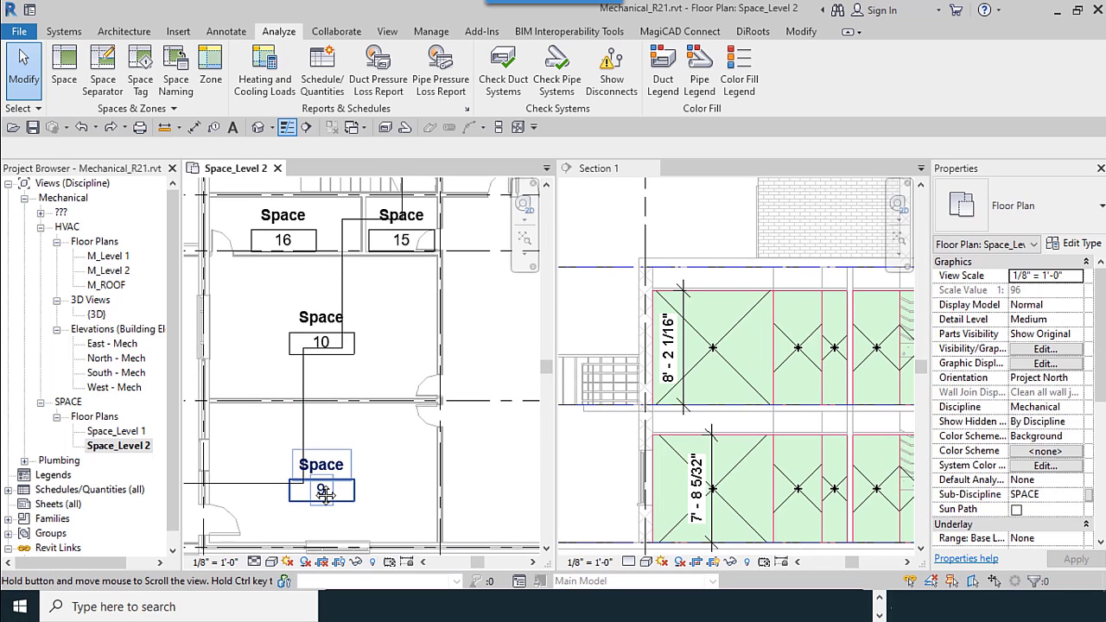
{"action": "scroll", "coordinate": [324, 493], "scroll_direction": "down", "scroll_amount": 3}
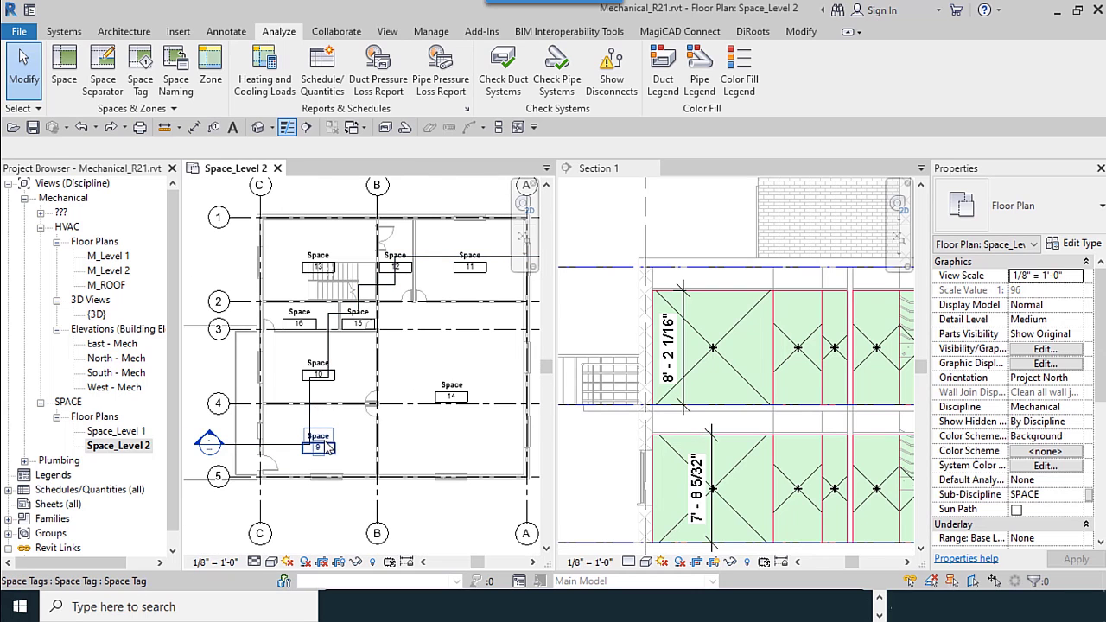
{"action": "middle_click_drag", "start_coordinate": [361, 479], "coordinate": [404, 473]}
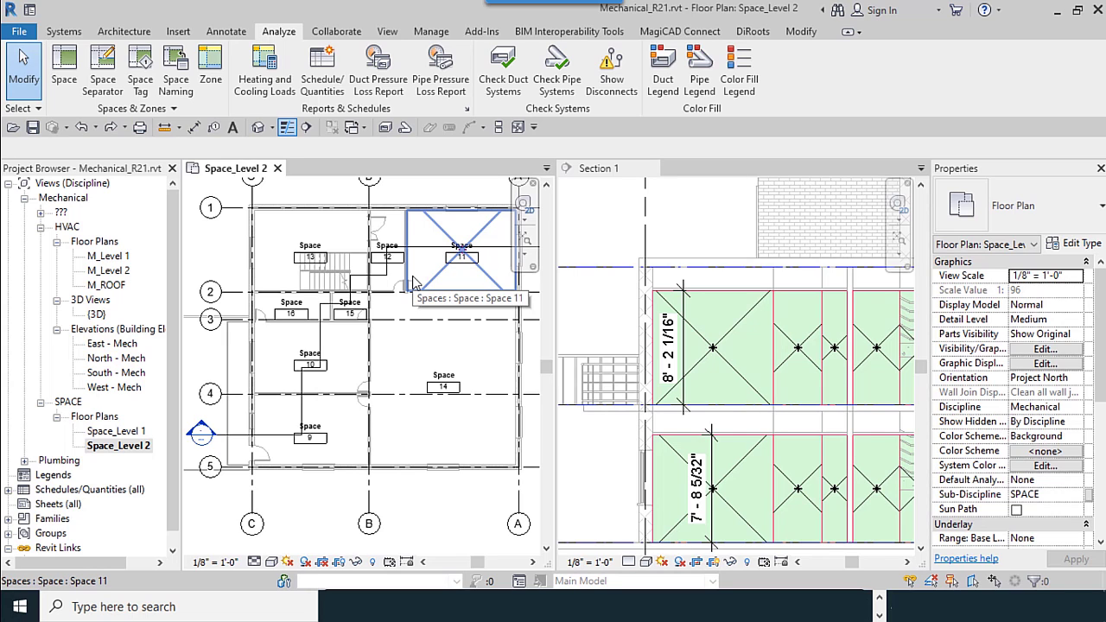
{"action": "left_click", "coordinate": [175, 86]}
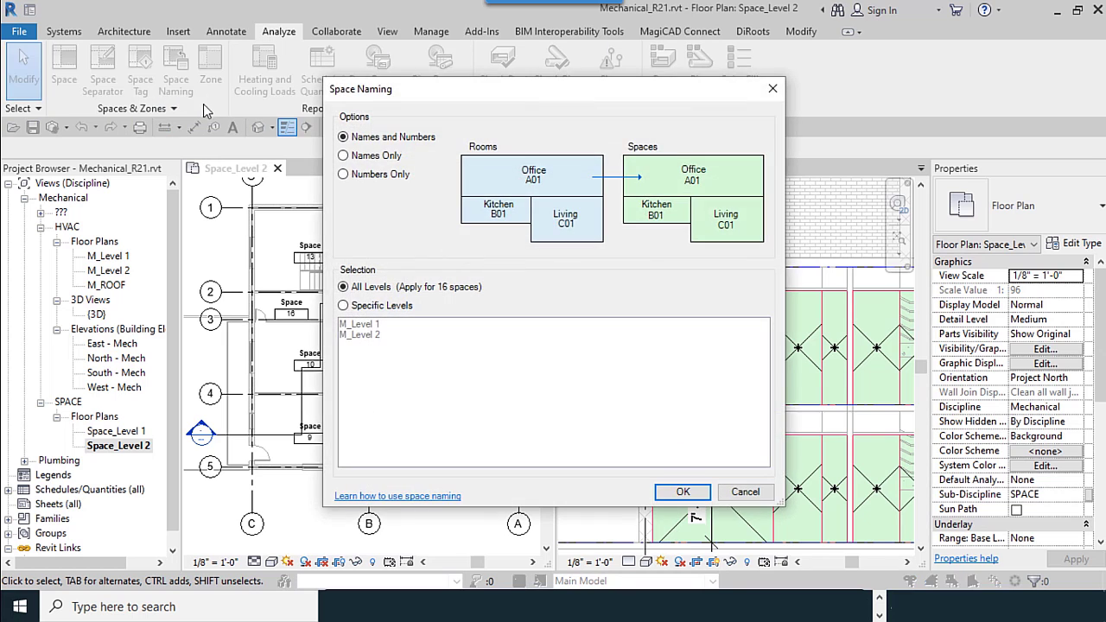
{"action": "left_click_drag", "start_coordinate": [490, 91], "coordinate": [619, 92]}
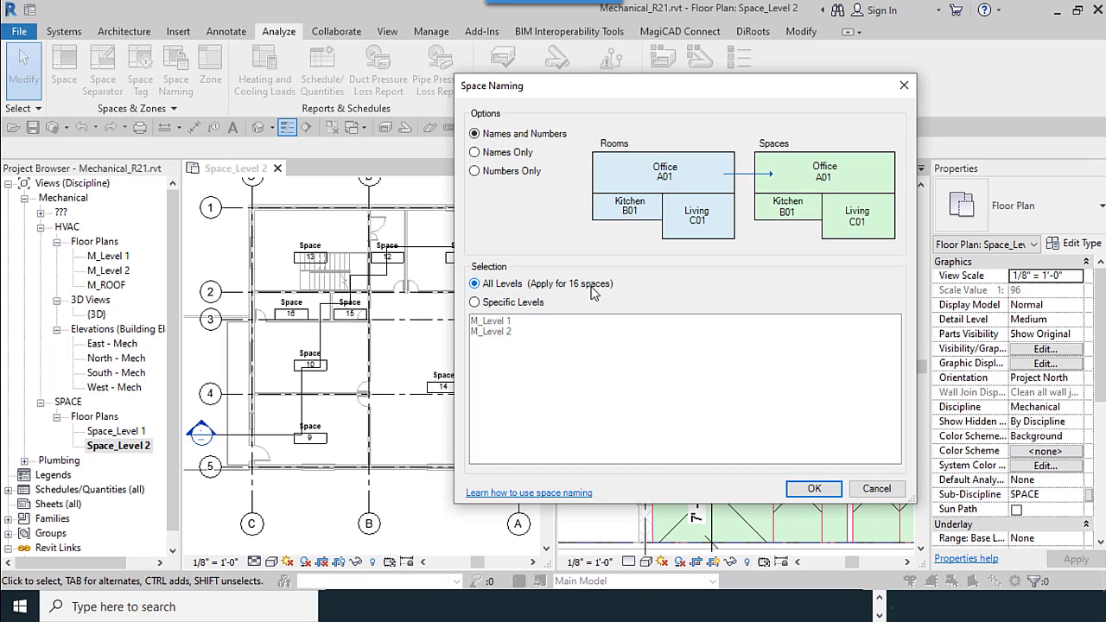
{"action": "left_click", "coordinate": [511, 302]}
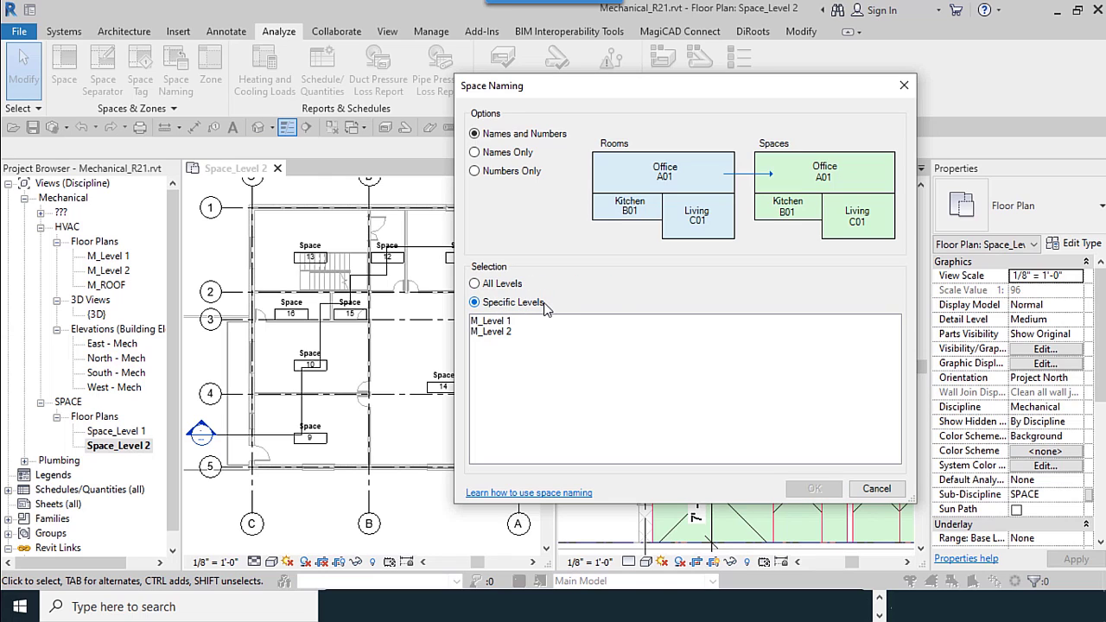
{"action": "left_click", "coordinate": [503, 322]}
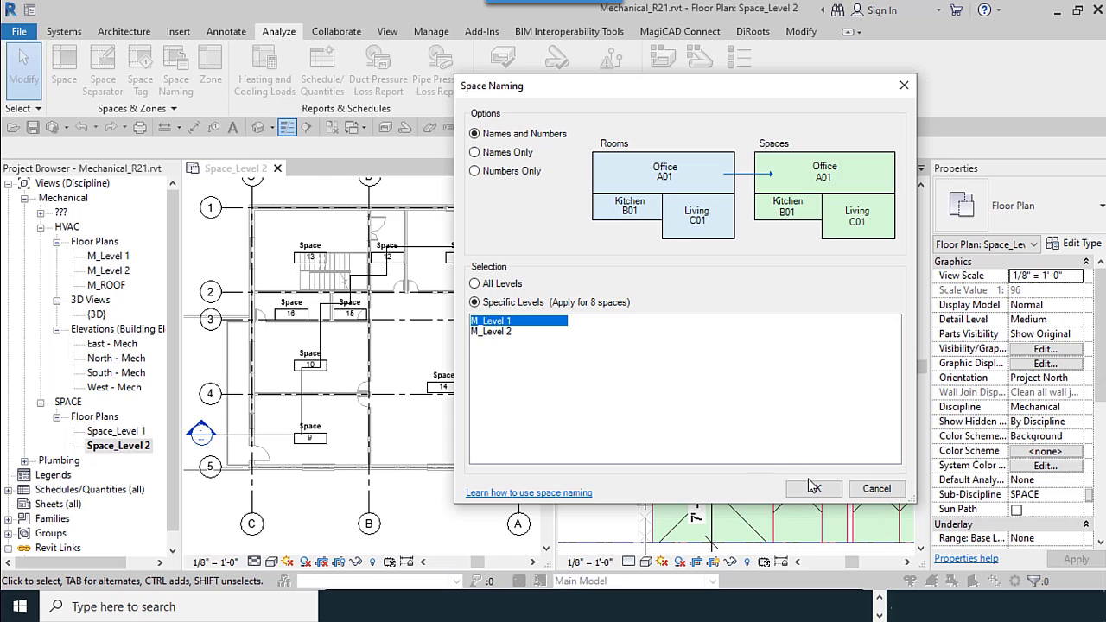
{"action": "left_click", "coordinate": [476, 285]}
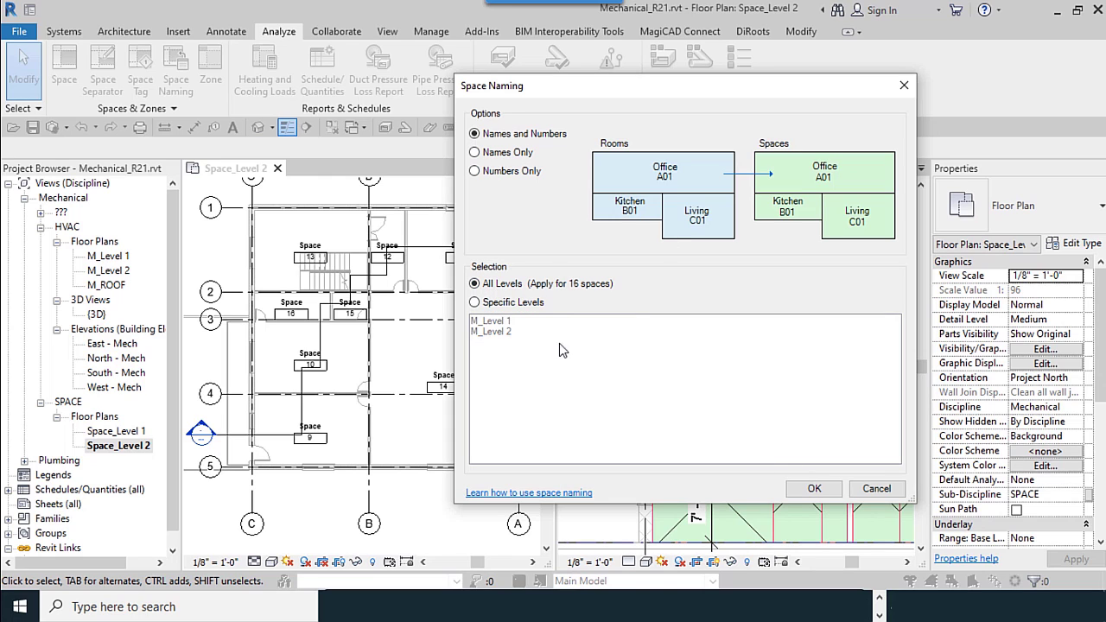
{"action": "left_click", "coordinate": [810, 489]}
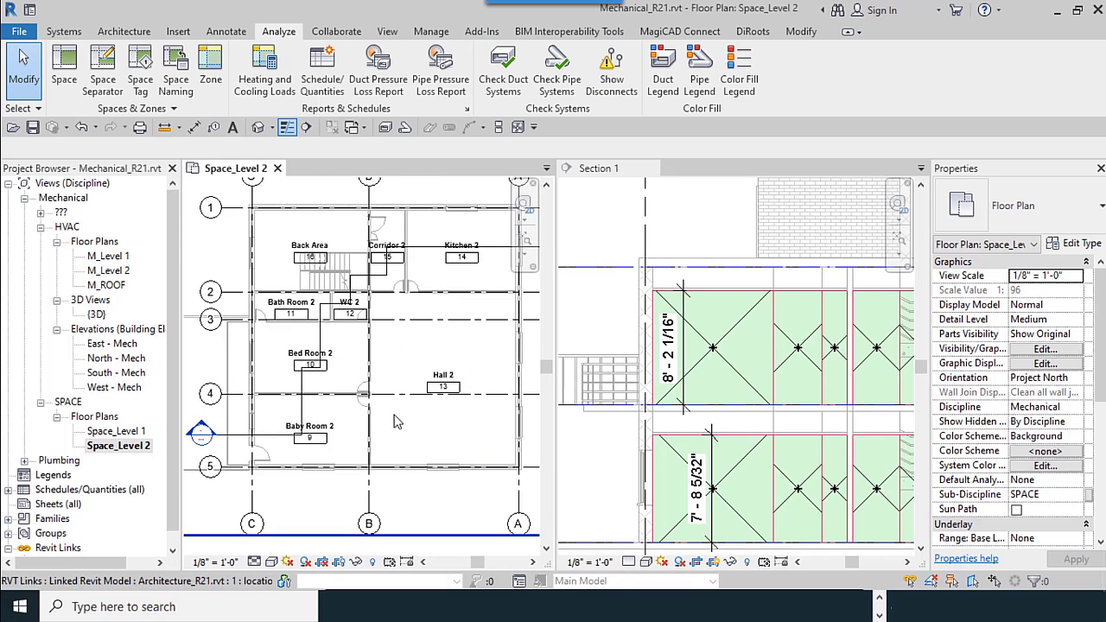
Step: Check the renamed space tags in the Space_Level 2 plan, and open the Space_Level 1 plan to check its tags
{"action": "scroll", "coordinate": [393, 422], "scroll_direction": "up", "scroll_amount": 3}
{"action": "middle_click_drag", "start_coordinate": [311, 320], "coordinate": [360, 326]}
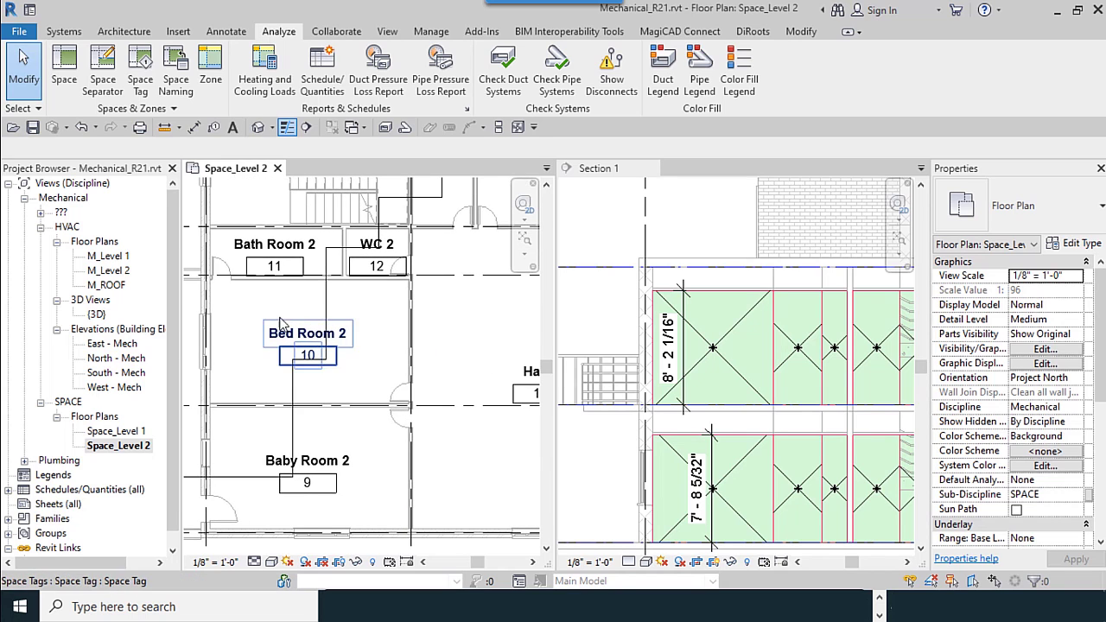
{"action": "left_click", "coordinate": [115, 431]}
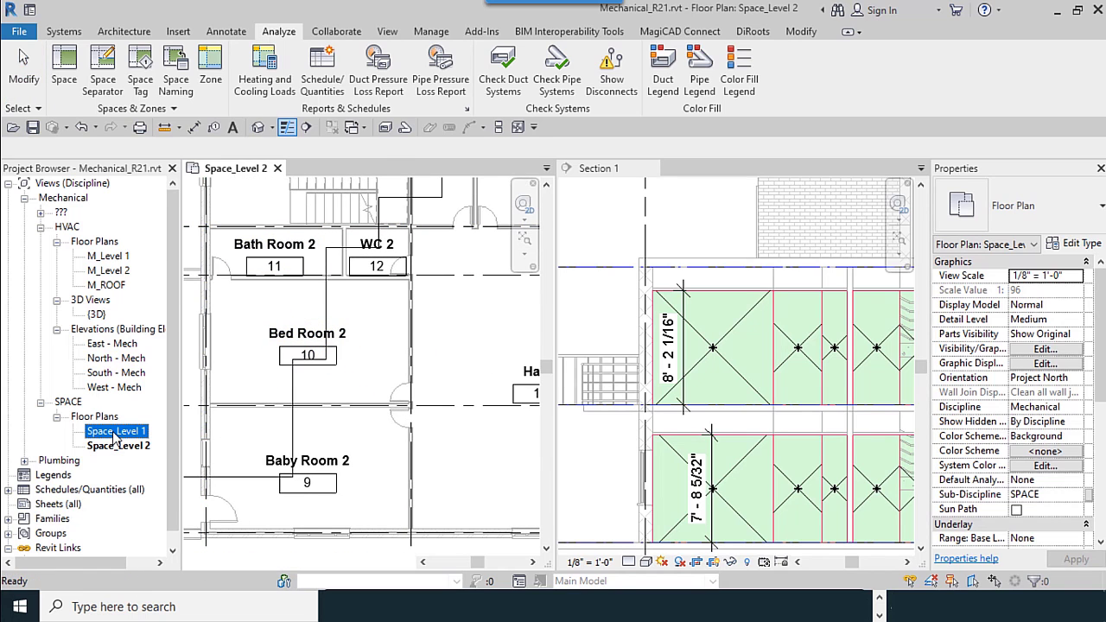
{"action": "double_click", "coordinate": [114, 434]}
{"action": "scroll", "coordinate": [341, 400], "scroll_direction": "down", "scroll_amount": 4}
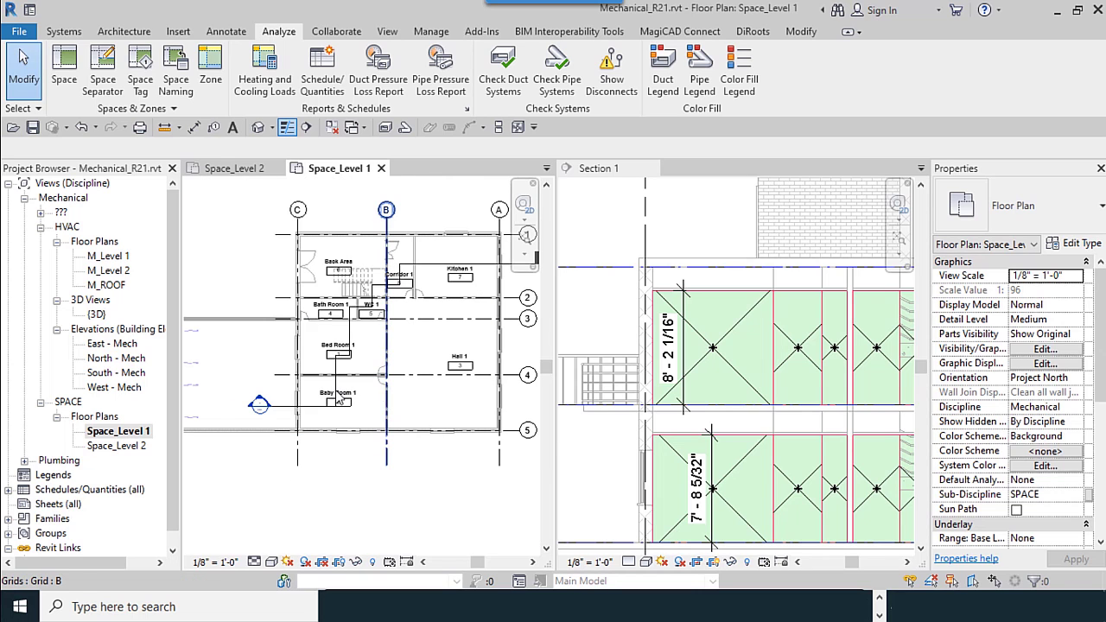
{"action": "scroll", "coordinate": [341, 380], "scroll_direction": "up", "scroll_amount": 5}
{"action": "scroll", "coordinate": [330, 326], "scroll_direction": "down", "scroll_amount": 4}
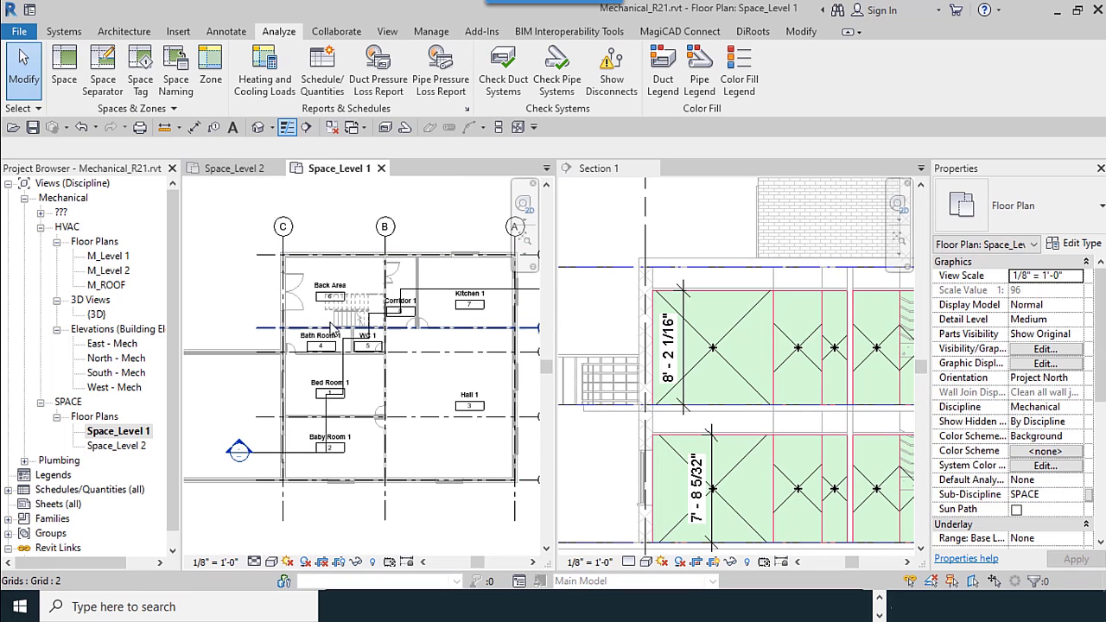
{"action": "middle_click_drag", "start_coordinate": [277, 343], "coordinate": [250, 292]}
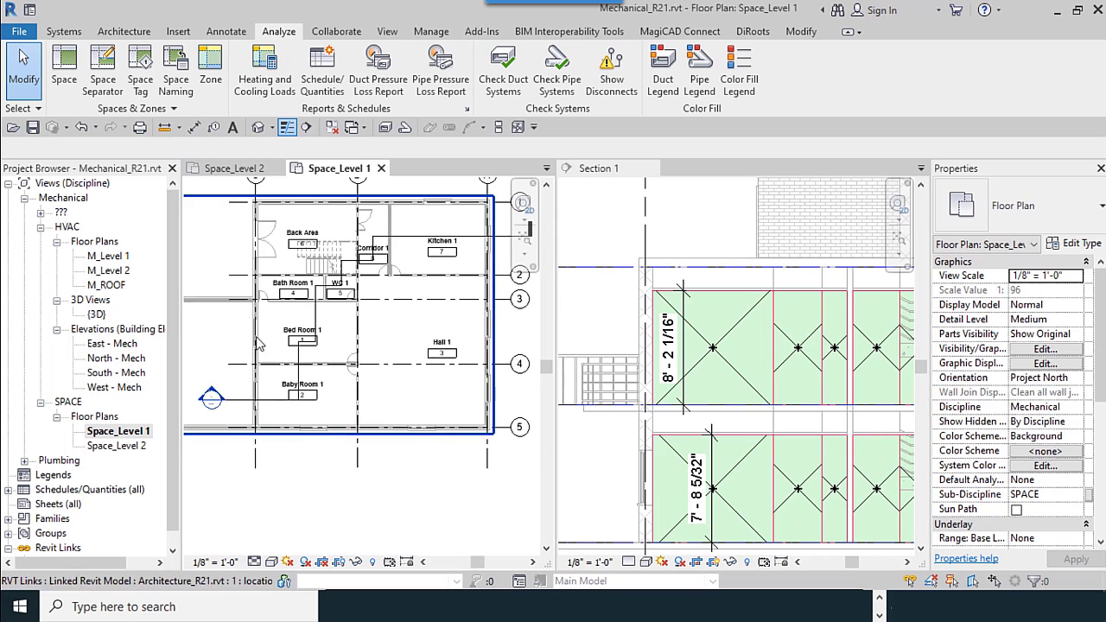
Step: Delete the stepped Section 1 line from the Space_Level 1 plan and accept removal of its section view
{"action": "scroll", "coordinate": [375, 464], "scroll_direction": "down", "scroll_amount": 2}
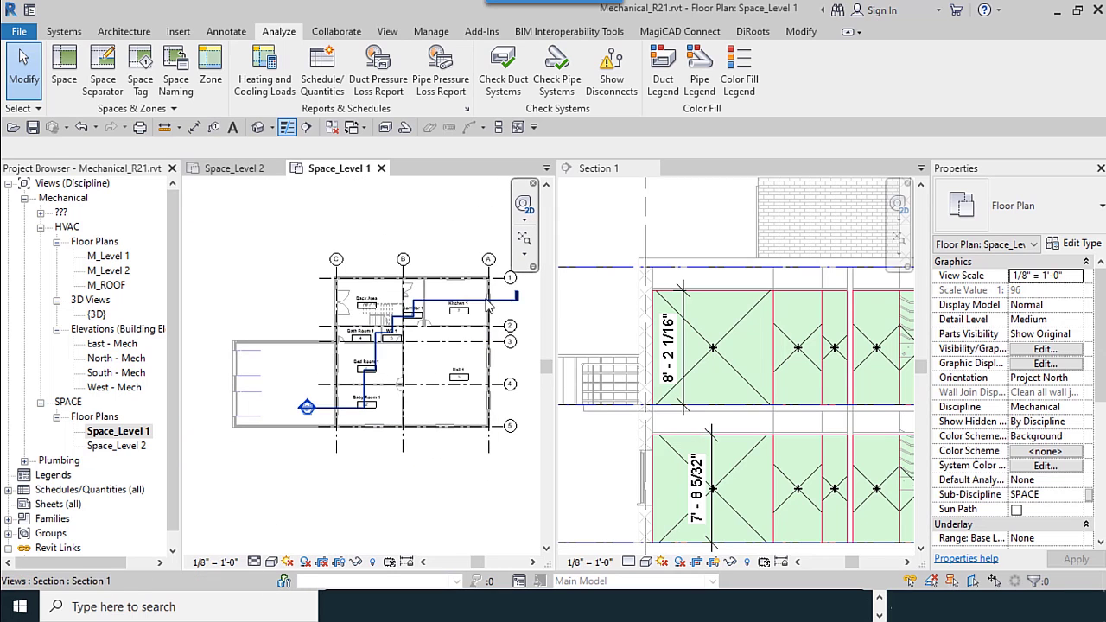
{"action": "left_click", "coordinate": [501, 307]}
{"action": "middle_click_drag", "start_coordinate": [456, 483], "coordinate": [407, 482]}
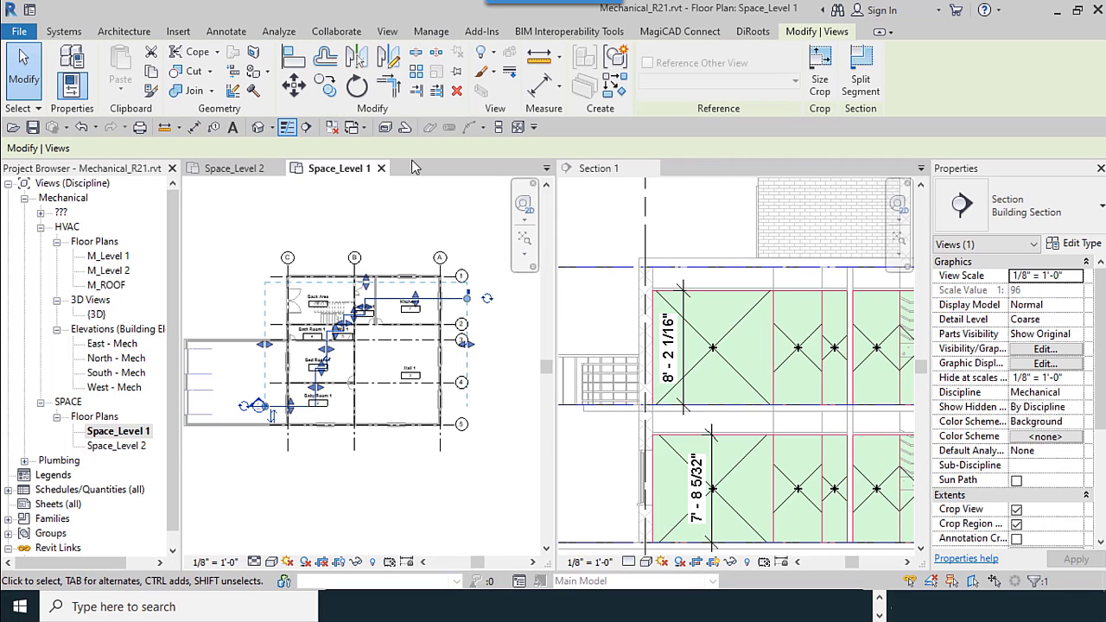
{"action": "left_click", "coordinate": [458, 91]}
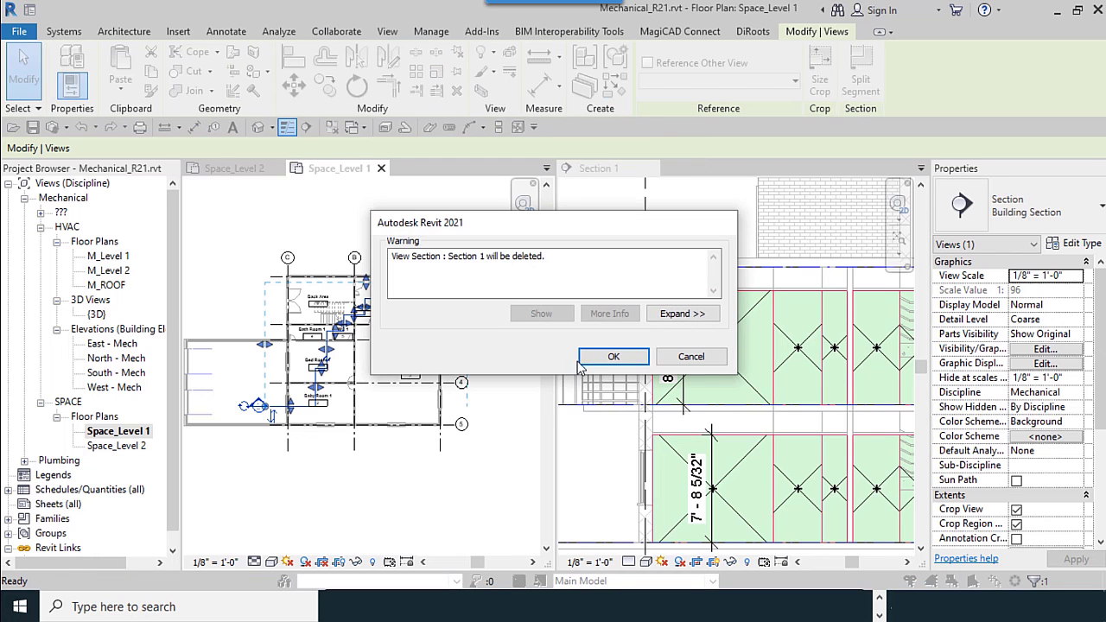
{"action": "left_click", "coordinate": [604, 358]}
Step: Set the view scale of the Space_Level 1 plan to 1/4" = 1'-0"
{"action": "middle_click_drag", "start_coordinate": [406, 482], "coordinate": [553, 491]}
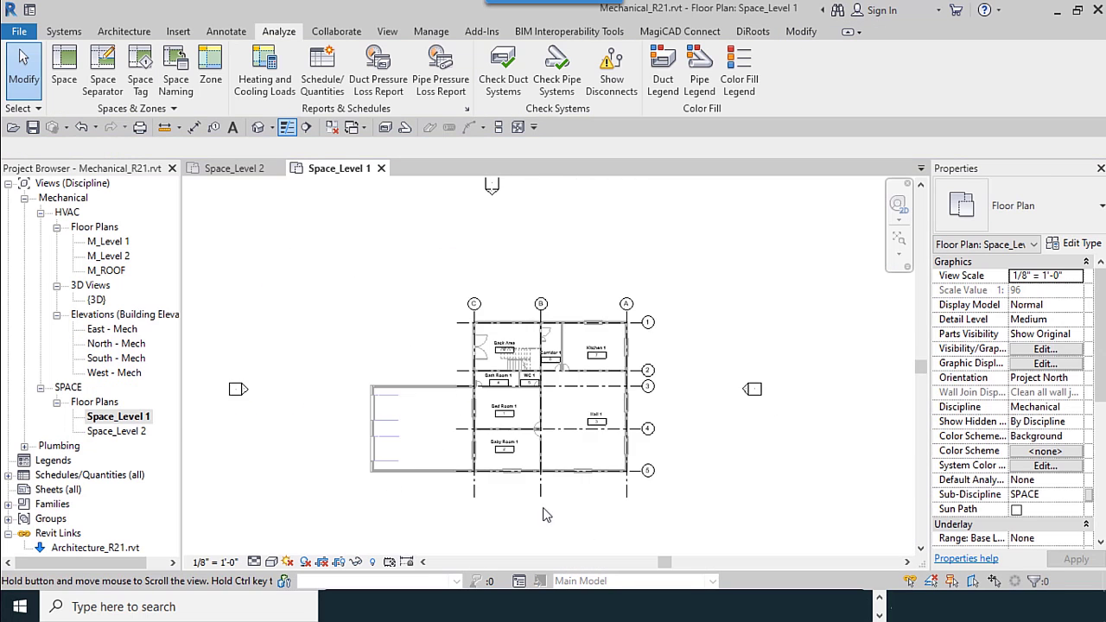
{"action": "scroll", "coordinate": [517, 462], "scroll_direction": "up", "scroll_amount": 3}
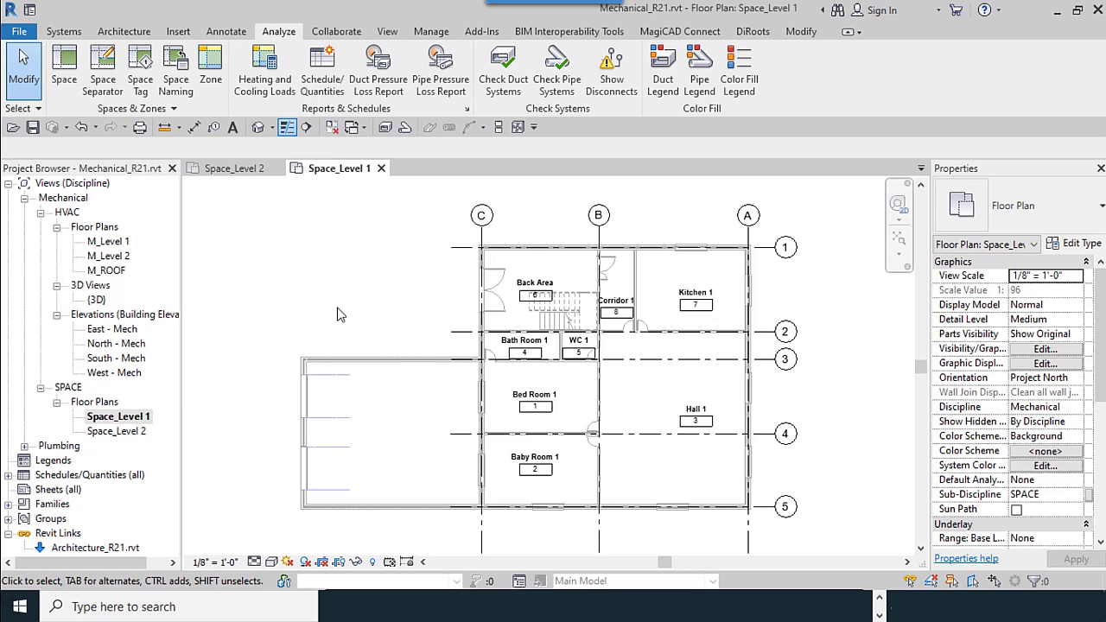
{"action": "middle_click_drag", "start_coordinate": [340, 320], "coordinate": [300, 290]}
{"action": "middle_click_drag", "start_coordinate": [546, 386], "coordinate": [570, 361]}
{"action": "scroll", "coordinate": [570, 361], "scroll_direction": "up", "scroll_amount": 1}
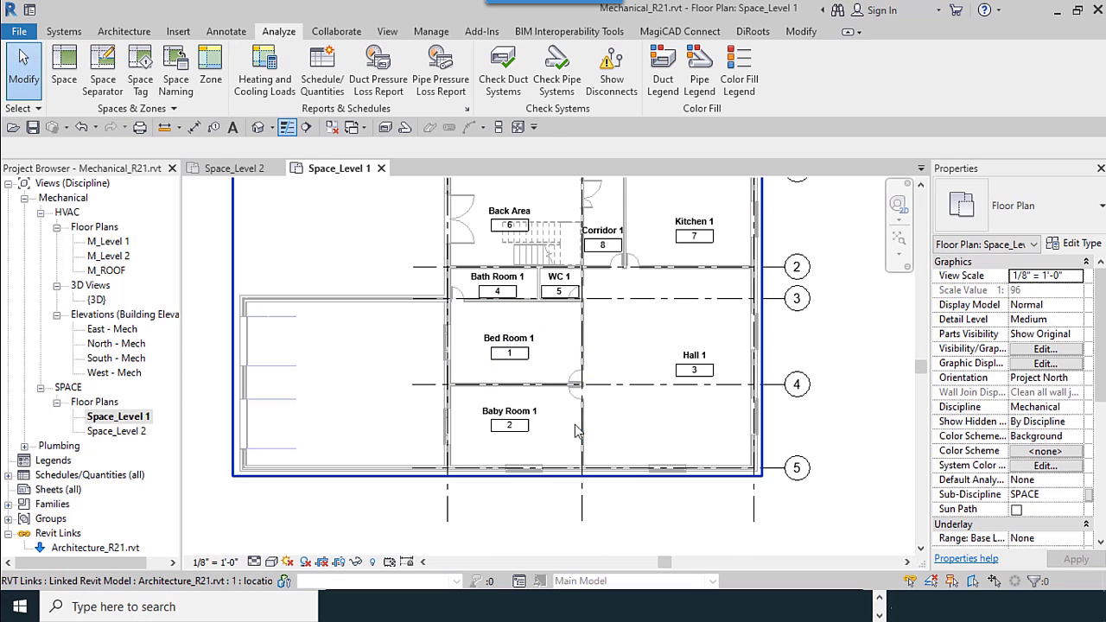
{"action": "middle_click_drag", "start_coordinate": [682, 432], "coordinate": [651, 464]}
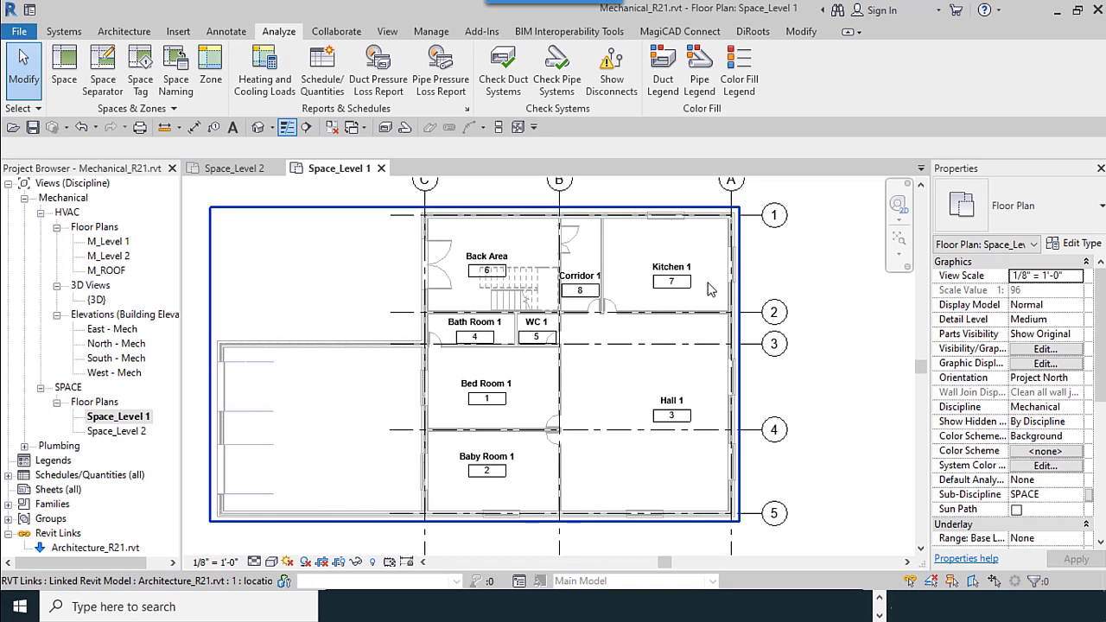
{"action": "middle_click_drag", "start_coordinate": [554, 428], "coordinate": [553, 407]}
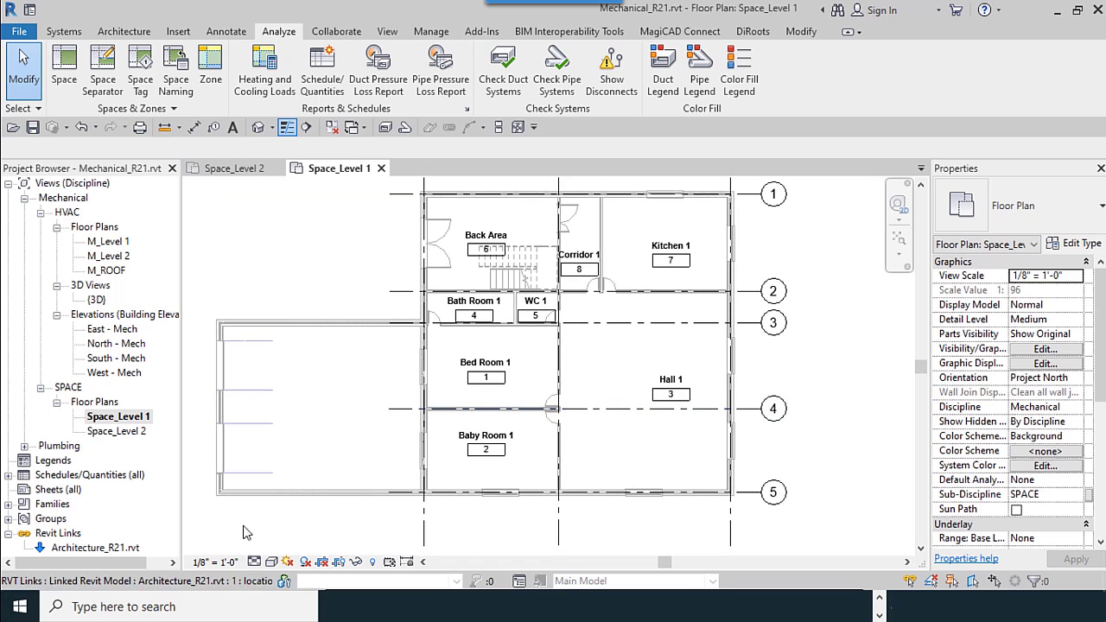
{"action": "left_click", "coordinate": [241, 562]}
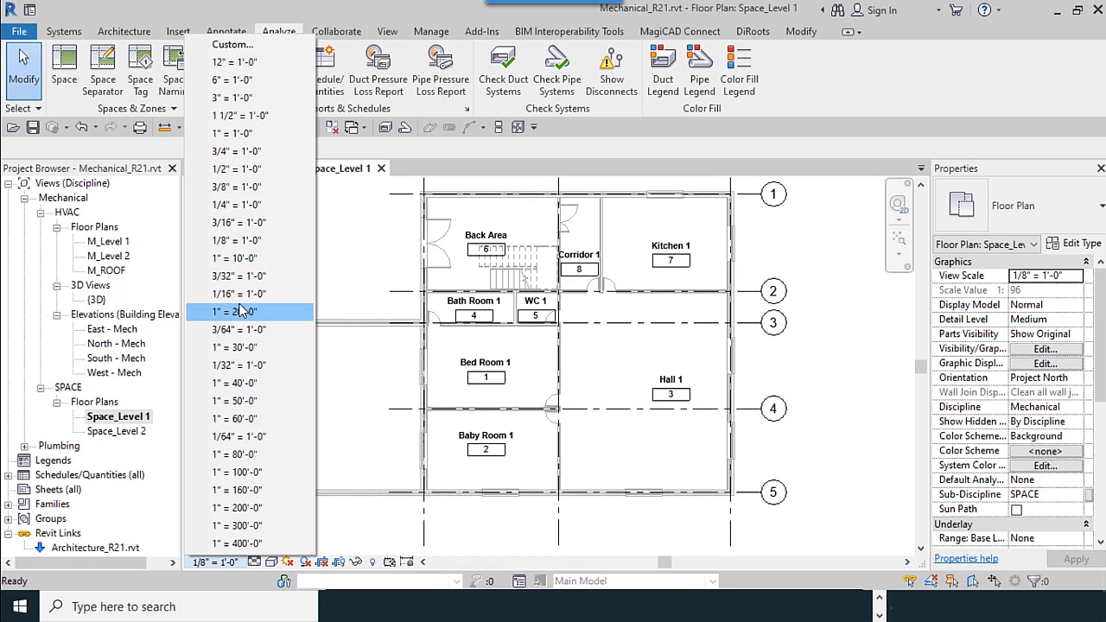
{"action": "left_click", "coordinate": [244, 206]}
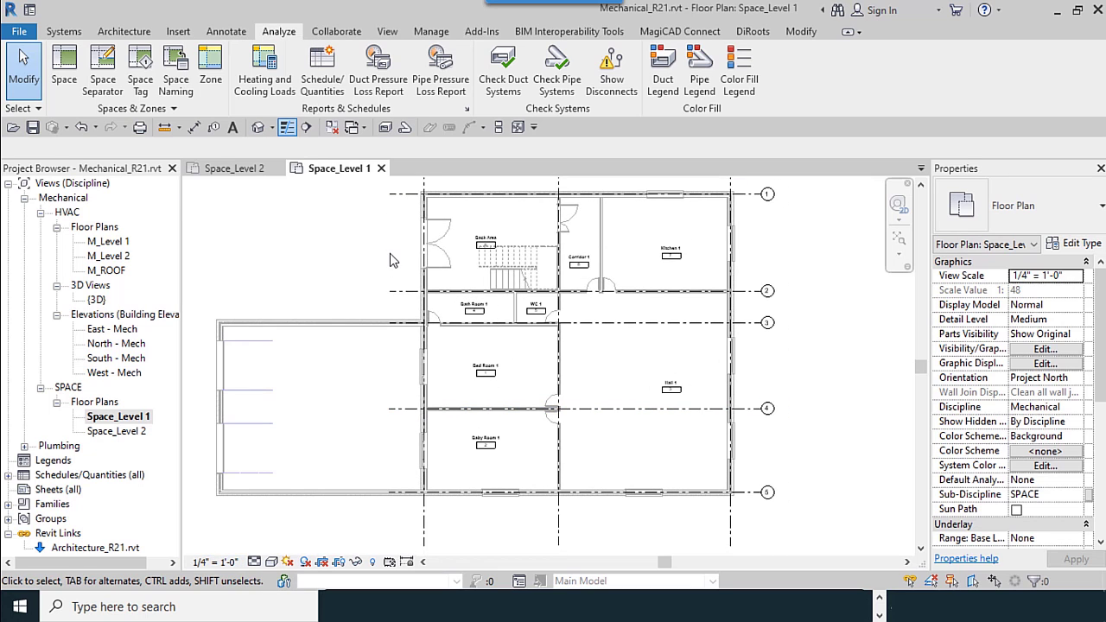
Step: Set the Space_Level 1 plan's view scale to 3/16" = 1'-0" and check the space tags at that scale
{"action": "left_click", "coordinate": [216, 561]}
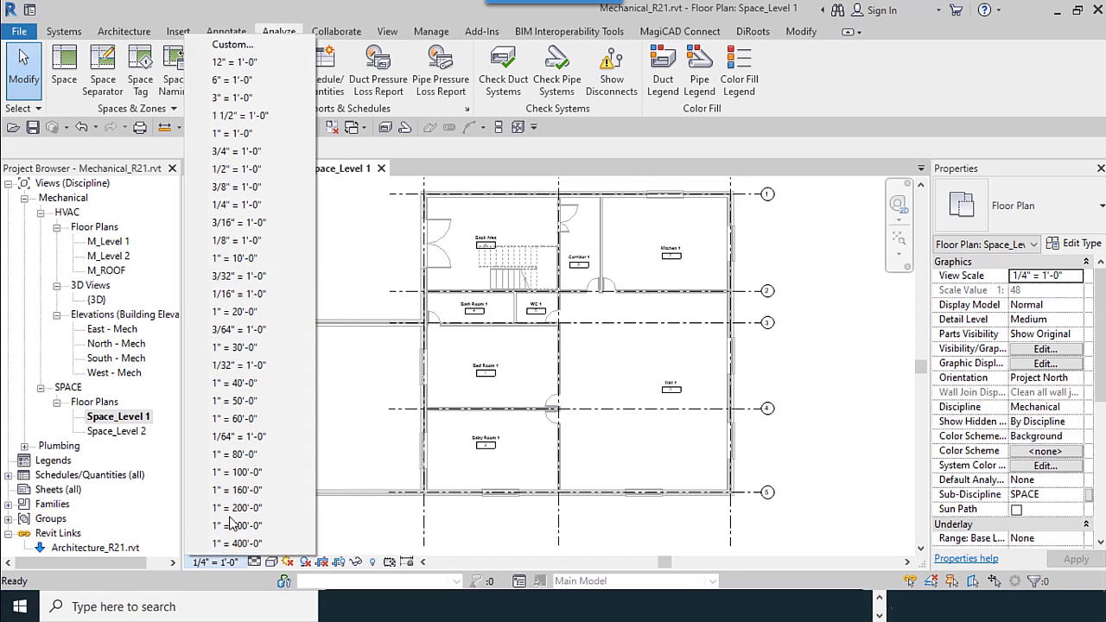
{"action": "left_click", "coordinate": [254, 224]}
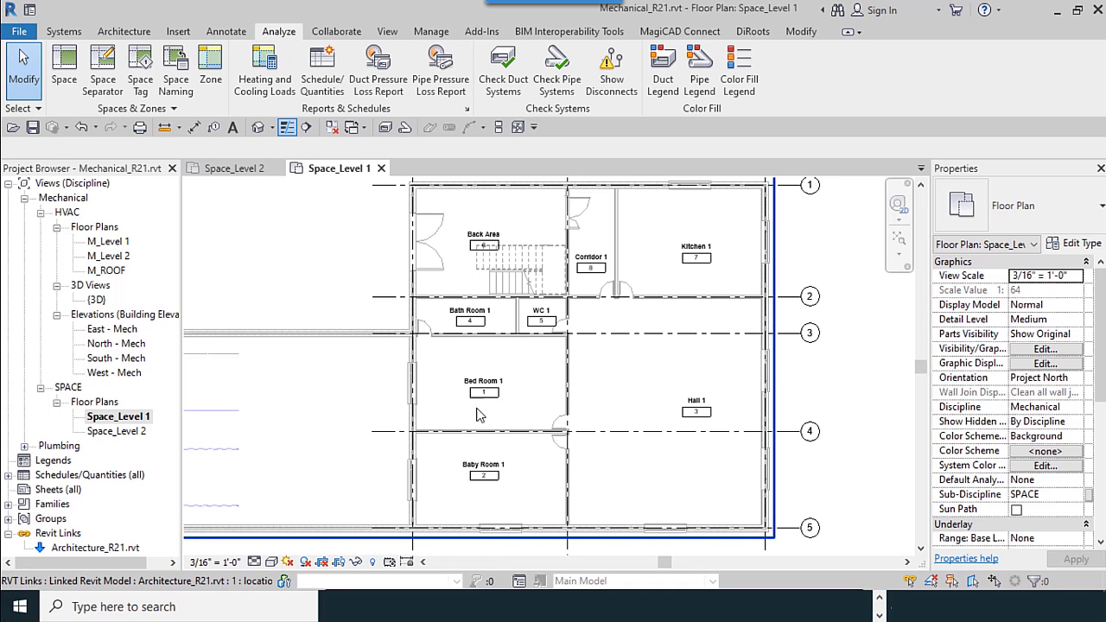
{"action": "left_click", "coordinate": [216, 561]}
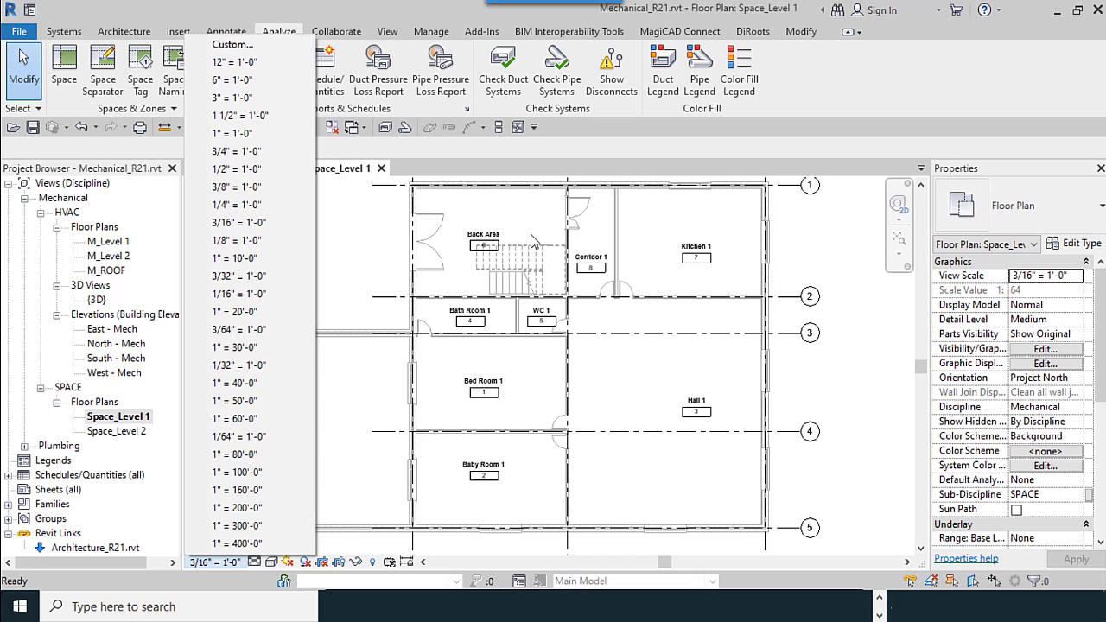
{"action": "left_click", "coordinate": [533, 168]}
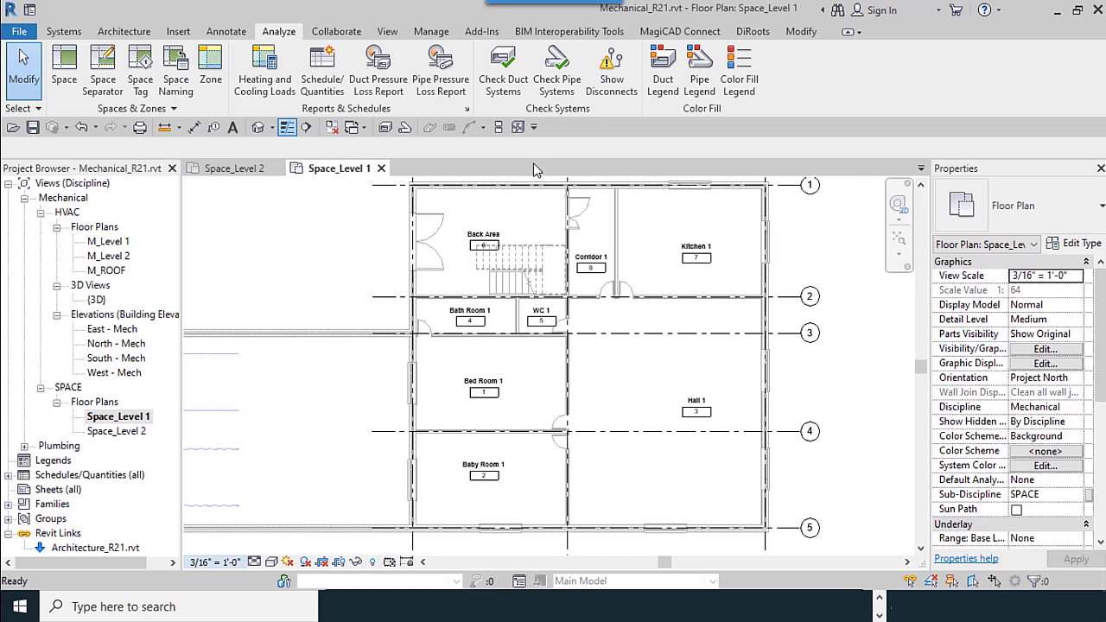
{"action": "middle_click_drag", "start_coordinate": [514, 325], "coordinate": [531, 305]}
{"action": "scroll", "coordinate": [531, 306], "scroll_direction": "up", "scroll_amount": 1}
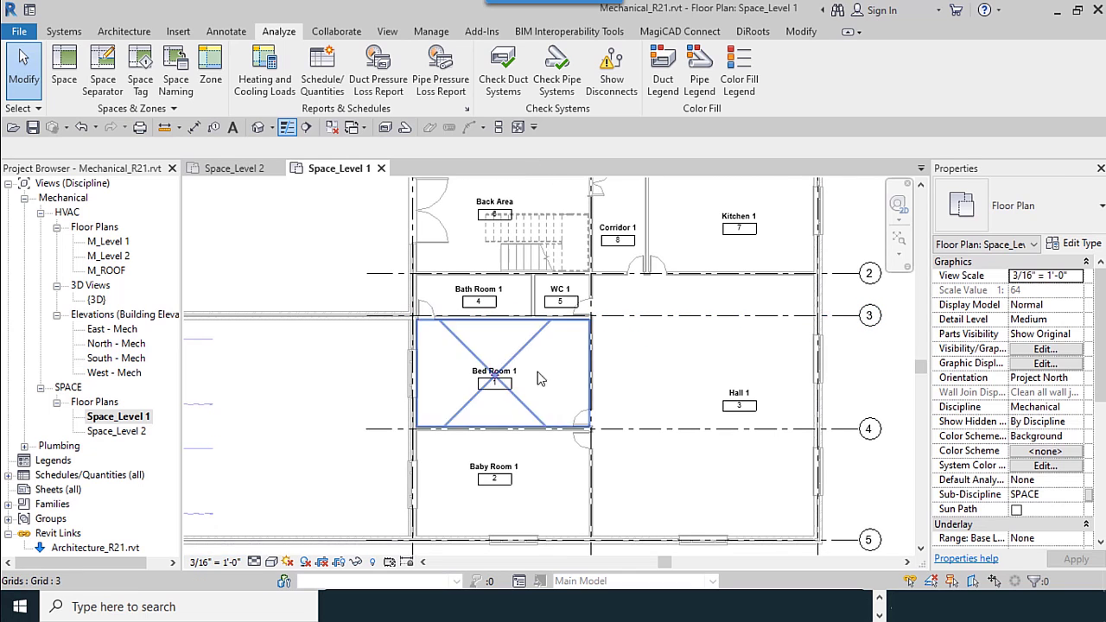
{"action": "middle_click_drag", "start_coordinate": [577, 415], "coordinate": [545, 435]}
{"action": "scroll", "coordinate": [538, 413], "scroll_direction": "down", "scroll_amount": 1}
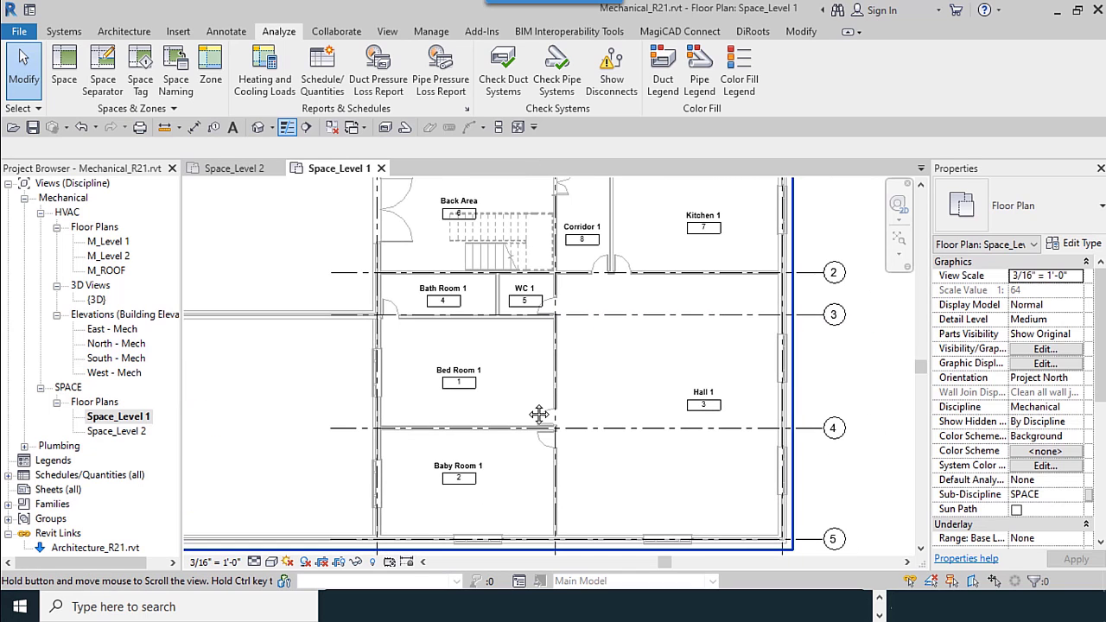
{"action": "scroll", "coordinate": [530, 416], "scroll_direction": "down", "scroll_amount": 1}
{"action": "scroll", "coordinate": [530, 416], "scroll_direction": "up", "scroll_amount": 1}
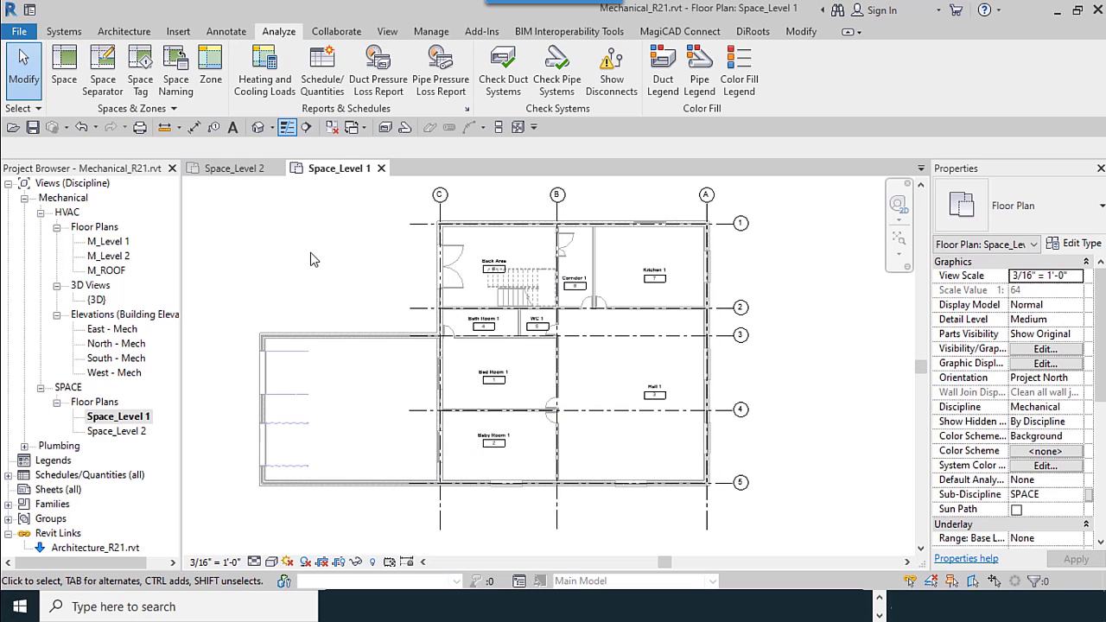
{"action": "middle_click_drag", "start_coordinate": [308, 276], "coordinate": [296, 285]}
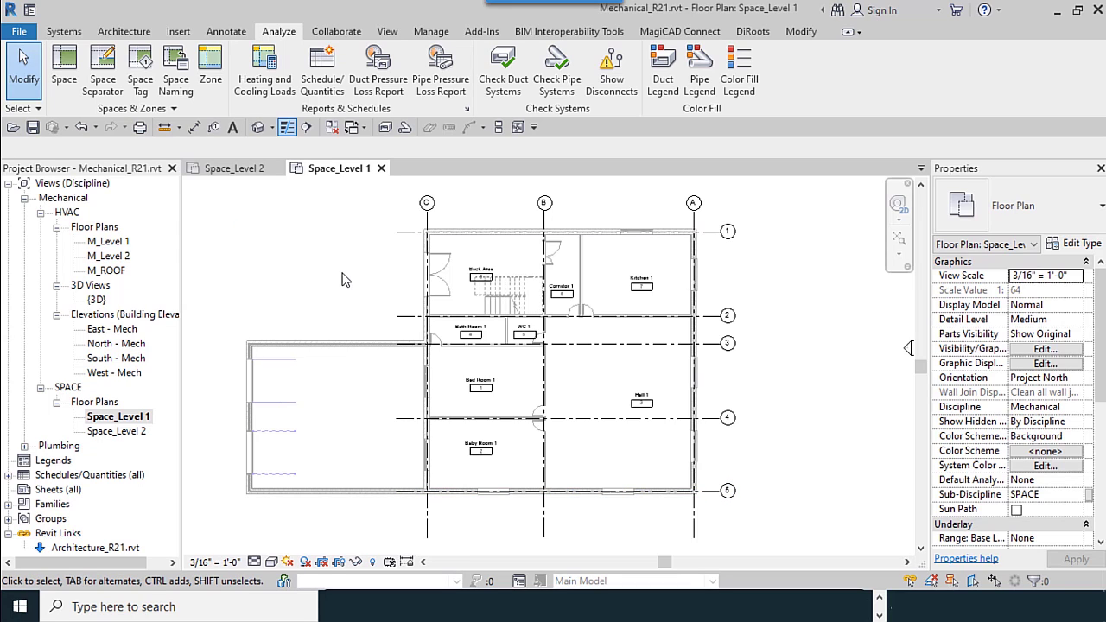
Step: Show the System Browser
{"action": "left_click", "coordinate": [393, 37]}
{"action": "left_click", "coordinate": [985, 82]}
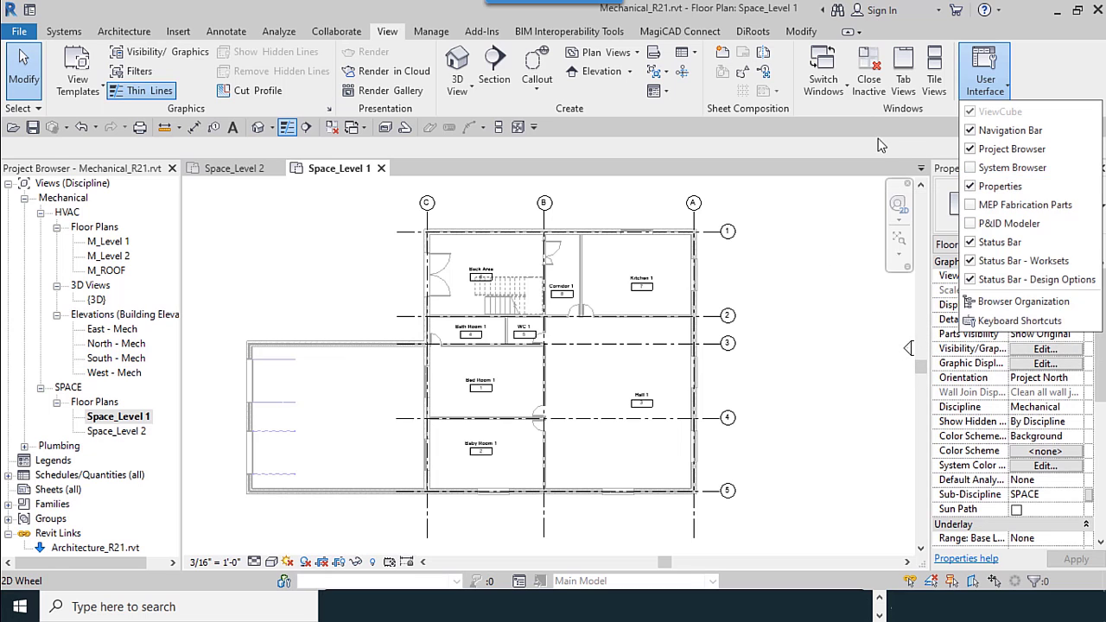
{"action": "left_click", "coordinate": [847, 157]}
{"action": "right_click", "coordinate": [780, 265]}
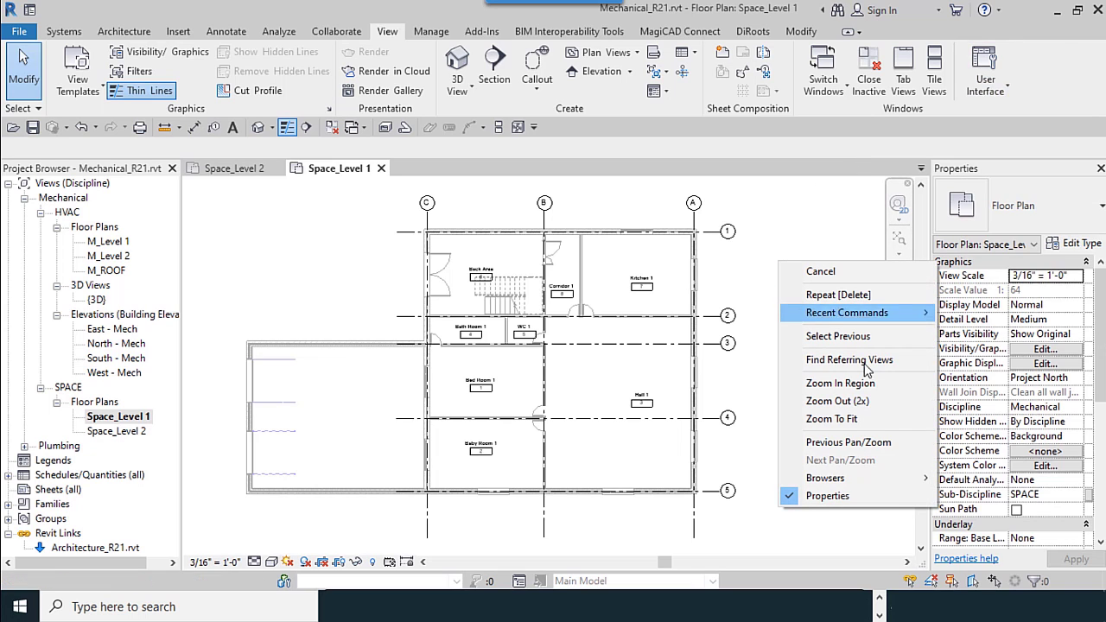
{"action": "mouse_move", "coordinate": [894, 480]}
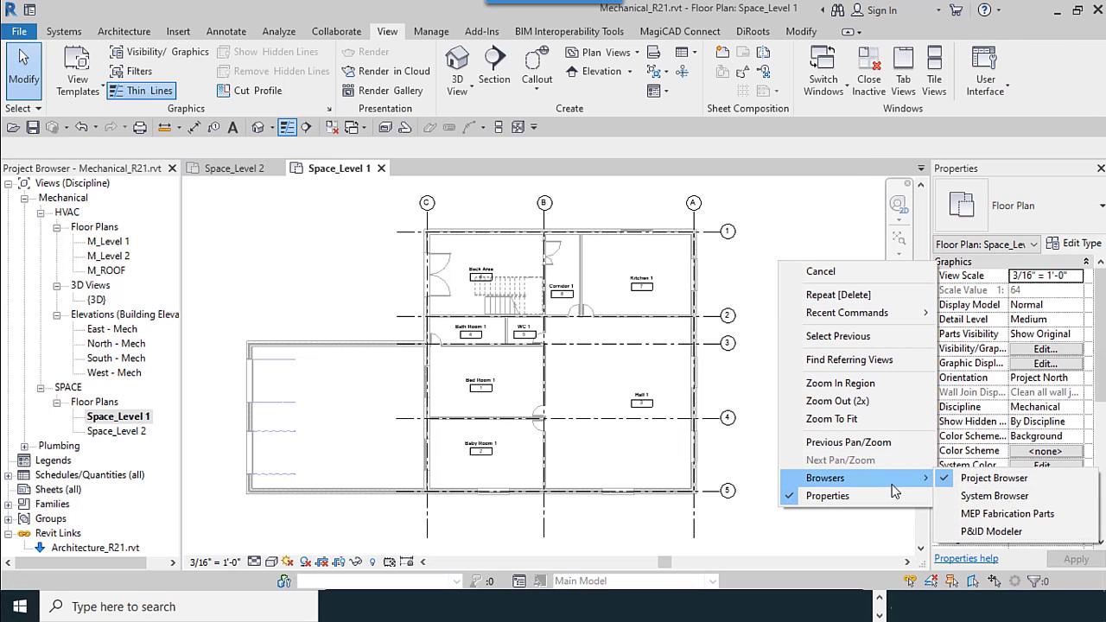
{"action": "left_click", "coordinate": [1002, 498]}
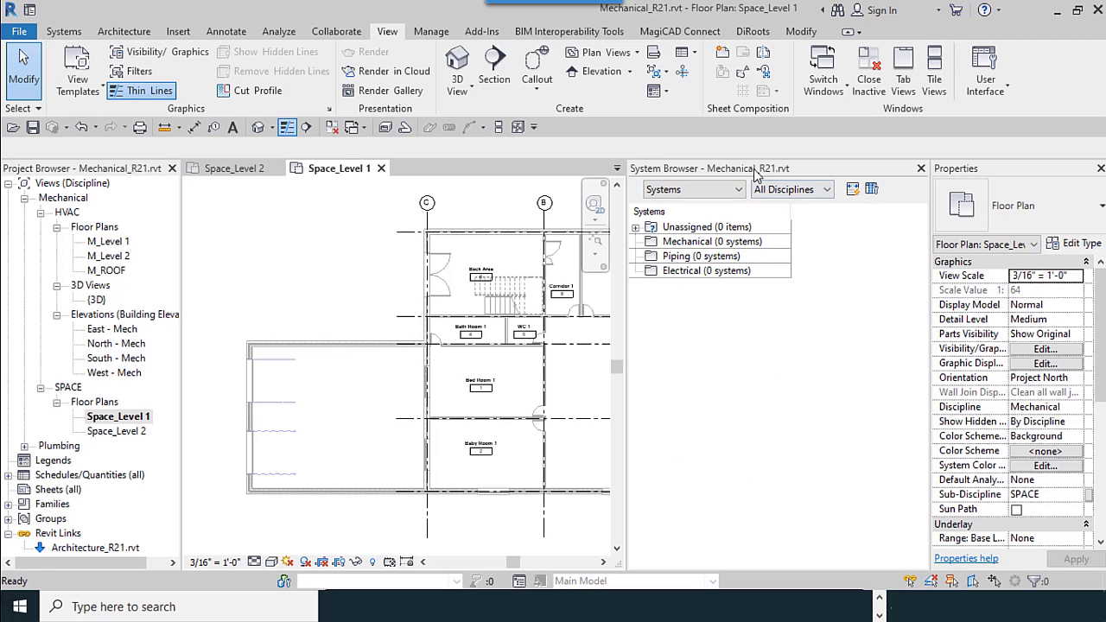
Step: Dock the System Browser and Project Browser with the Properties palette as one narrowed tabbed group, and bring the System Browser to the front
{"action": "left_click_drag", "start_coordinate": [743, 169], "coordinate": [924, 181]}
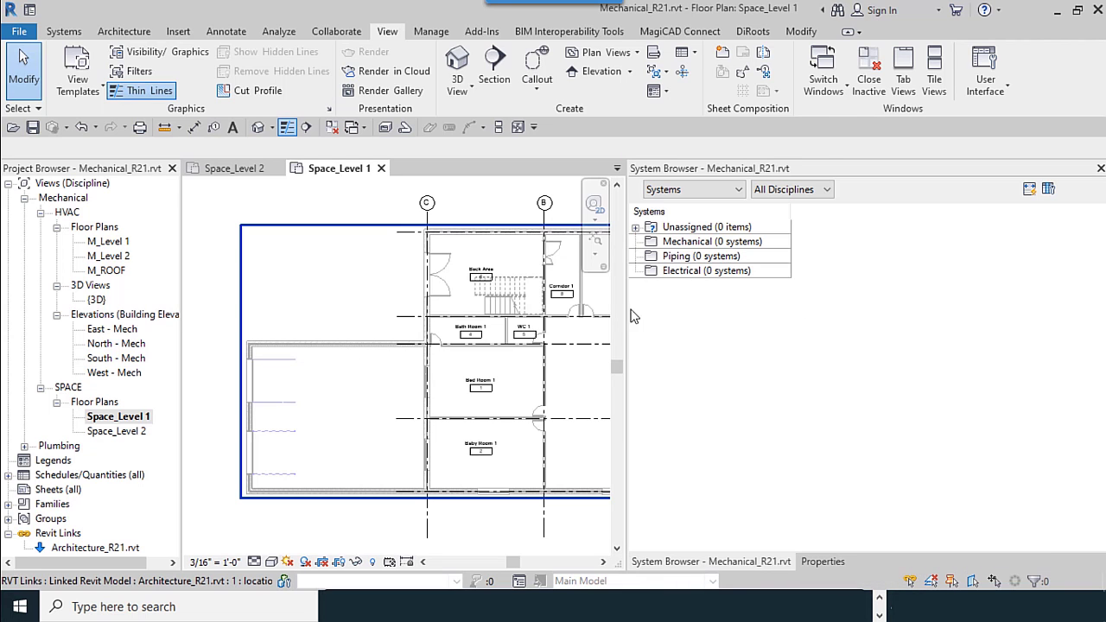
{"action": "left_click_drag", "start_coordinate": [626, 309], "coordinate": [838, 320]}
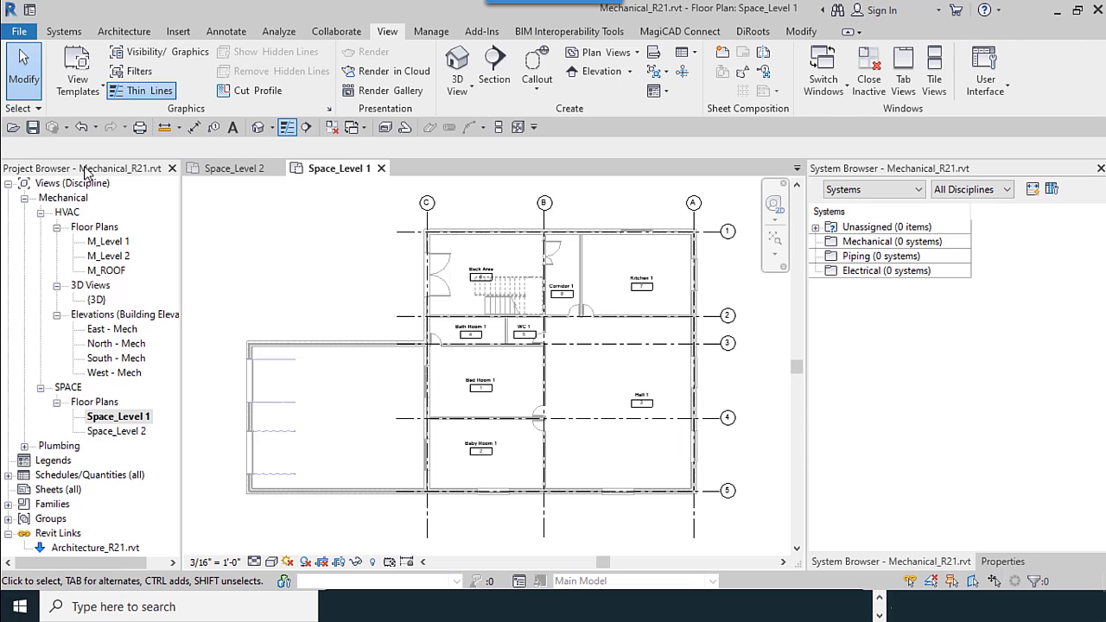
{"action": "left_click_drag", "start_coordinate": [87, 173], "coordinate": [976, 180]}
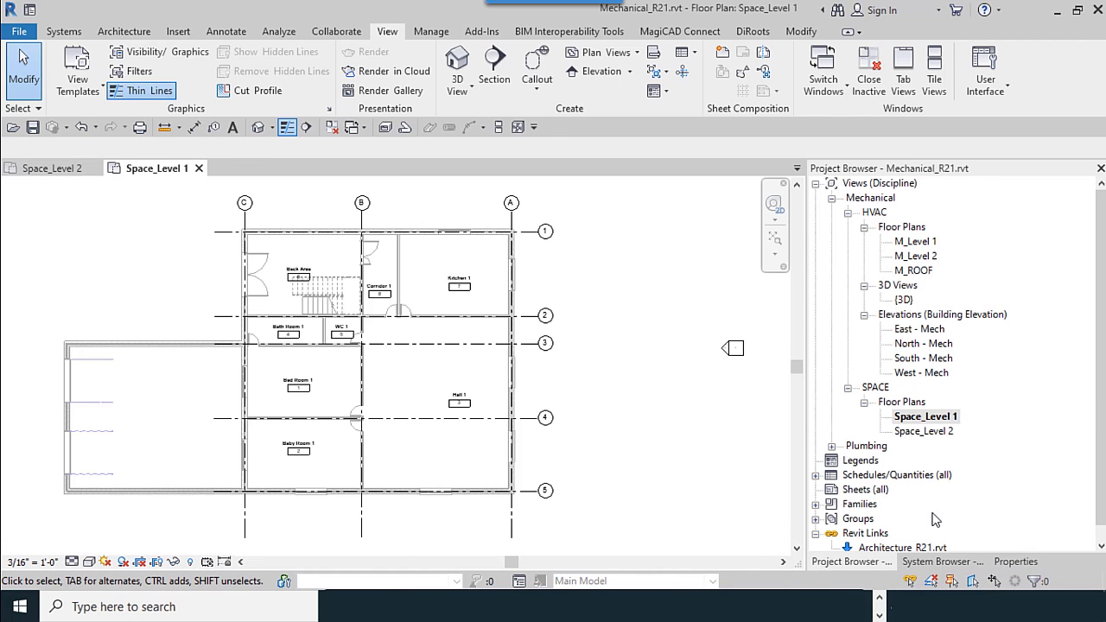
{"action": "left_click", "coordinate": [937, 561]}
{"action": "left_click", "coordinate": [1025, 562]}
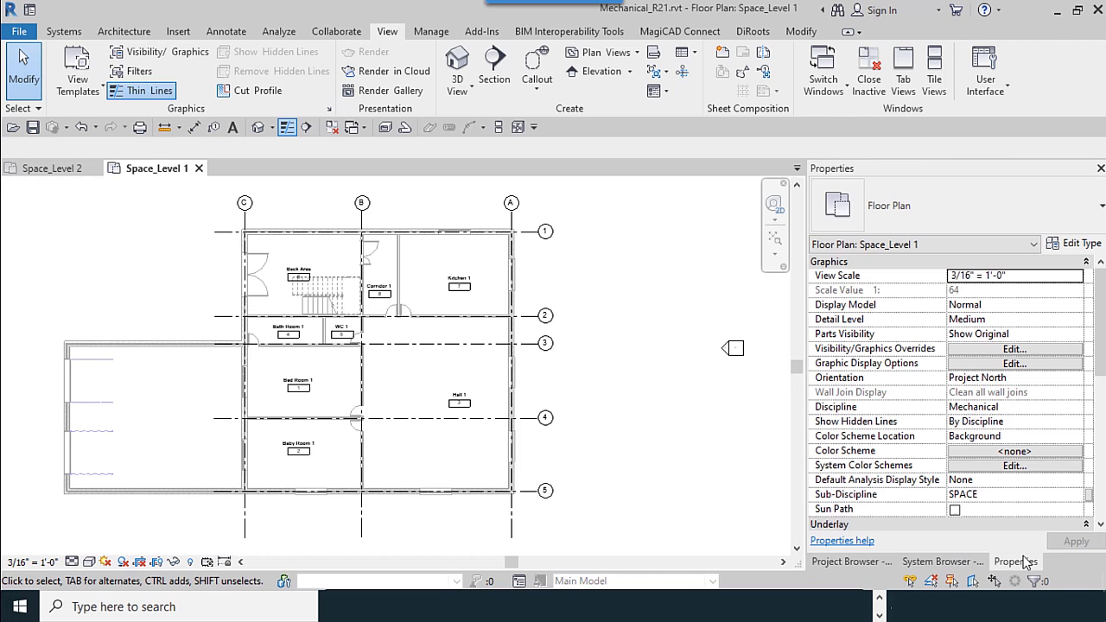
{"action": "left_click", "coordinate": [869, 563]}
{"action": "left_click", "coordinate": [928, 564]}
Step: Examine the Systems listing in the System Browser, expanding the Unassigned category and checking the Mechanical entry
{"action": "scroll", "coordinate": [251, 389], "scroll_direction": "down", "scroll_amount": 2}
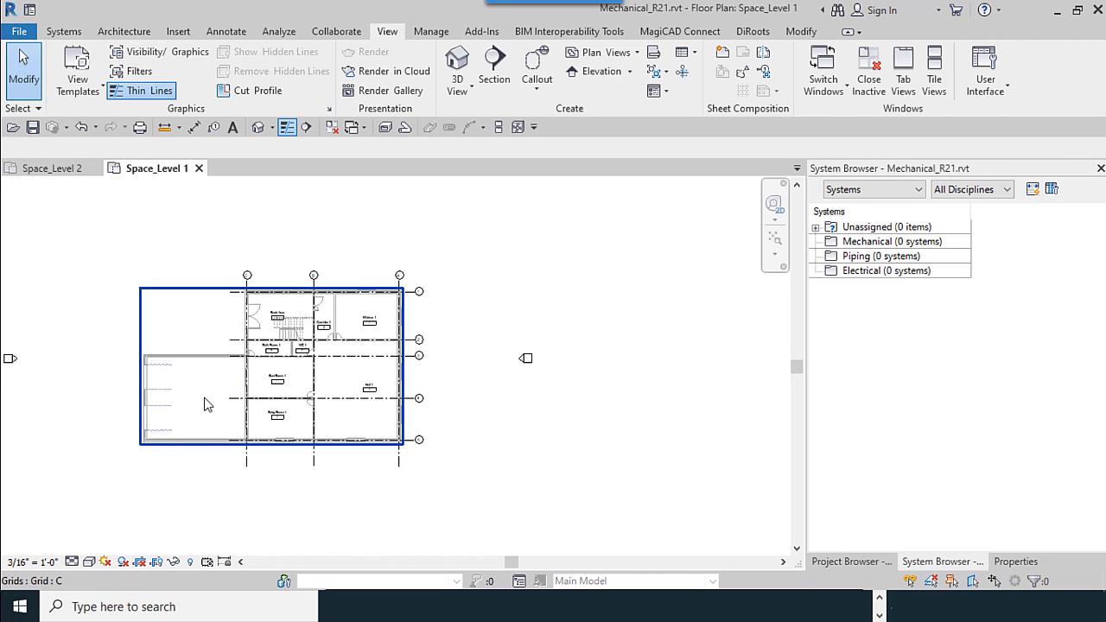
{"action": "middle_click_drag", "start_coordinate": [190, 421], "coordinate": [364, 426]}
{"action": "scroll", "coordinate": [489, 430], "scroll_direction": "up", "scroll_amount": 3}
{"action": "middle_click_drag", "start_coordinate": [540, 381], "coordinate": [535, 453]}
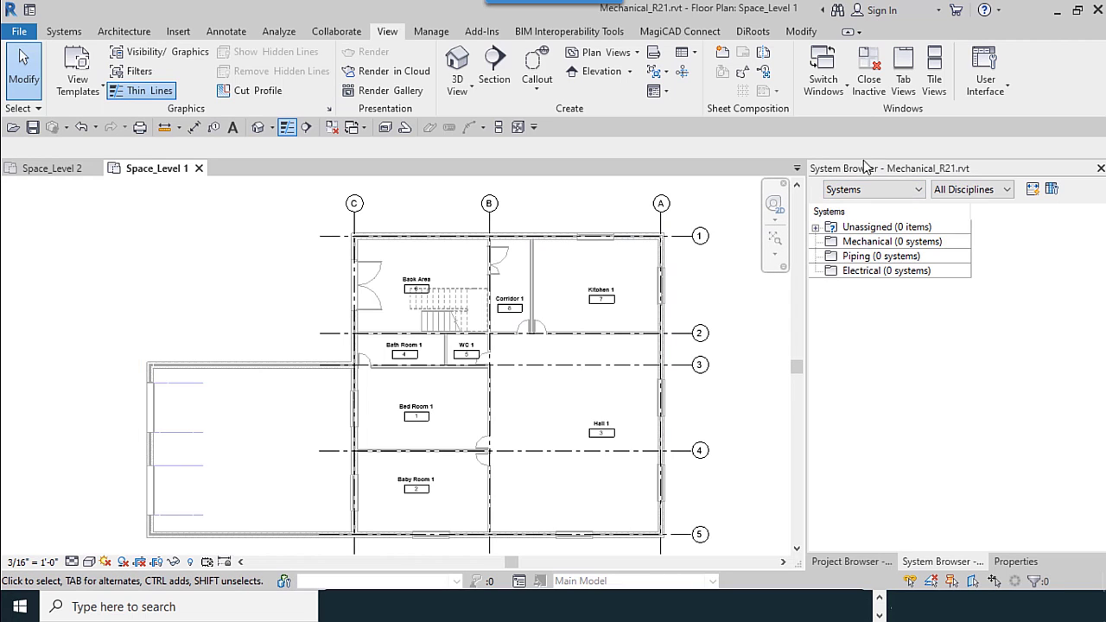
{"action": "left_click", "coordinate": [859, 190]}
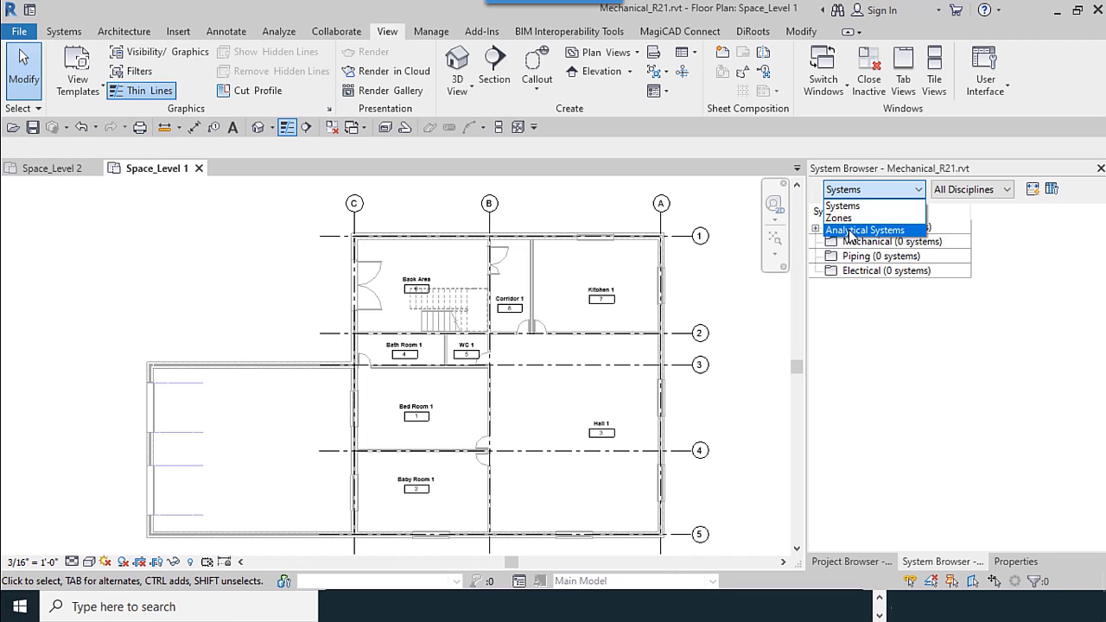
{"action": "left_click", "coordinate": [842, 206]}
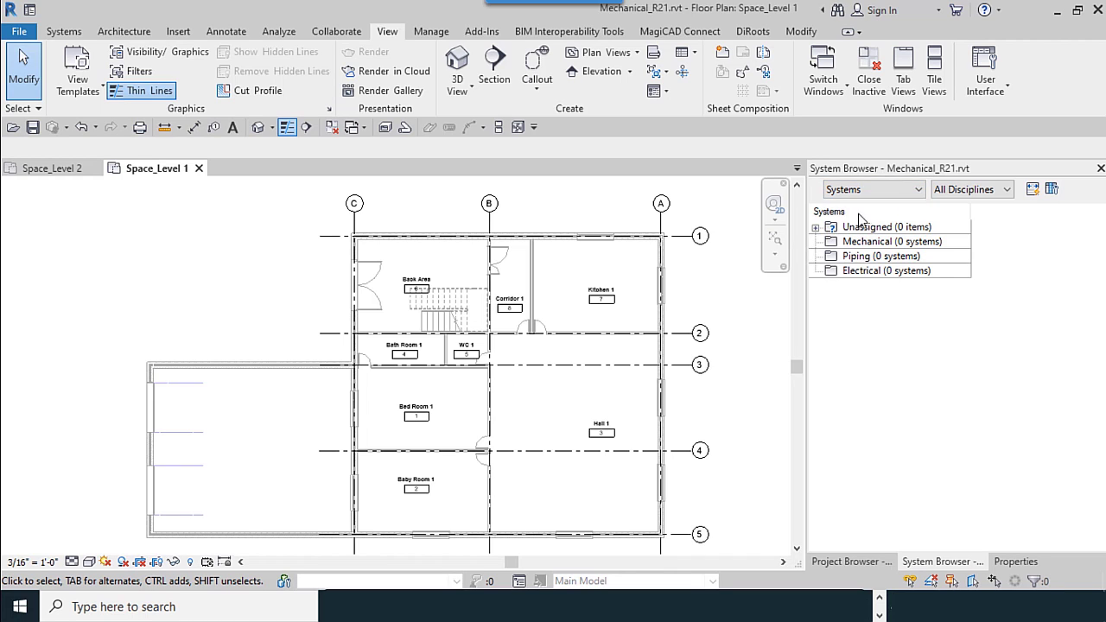
{"action": "left_click", "coordinate": [815, 228]}
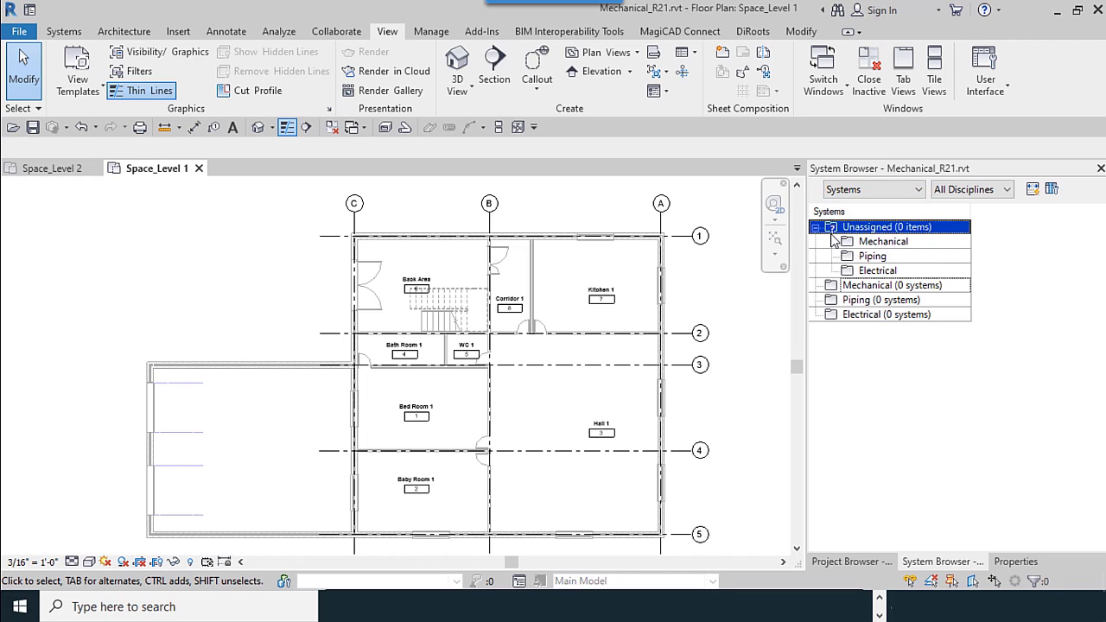
{"action": "left_click", "coordinate": [895, 292]}
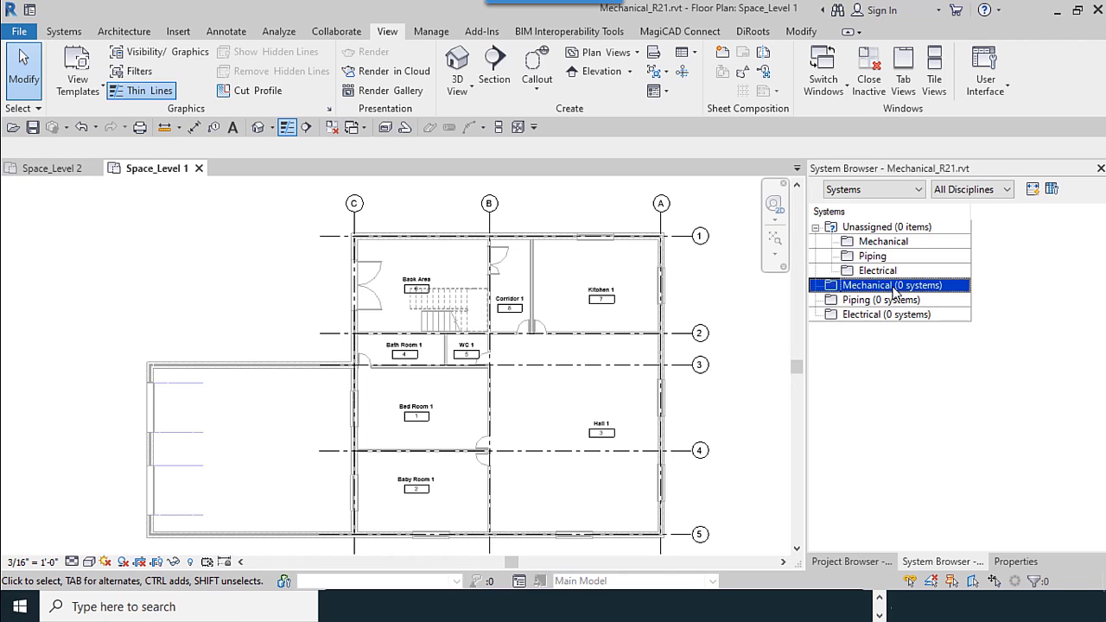
Step: Switch the System Browser to the Zones listing and expand the Default zone
{"action": "left_click", "coordinate": [888, 190]}
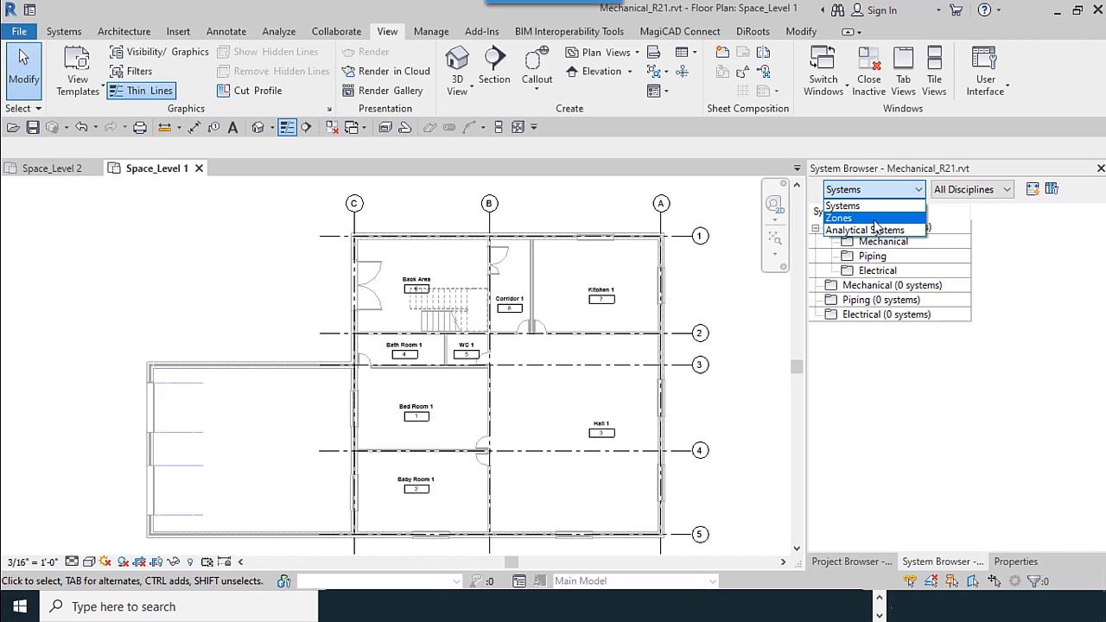
{"action": "left_click", "coordinate": [874, 221]}
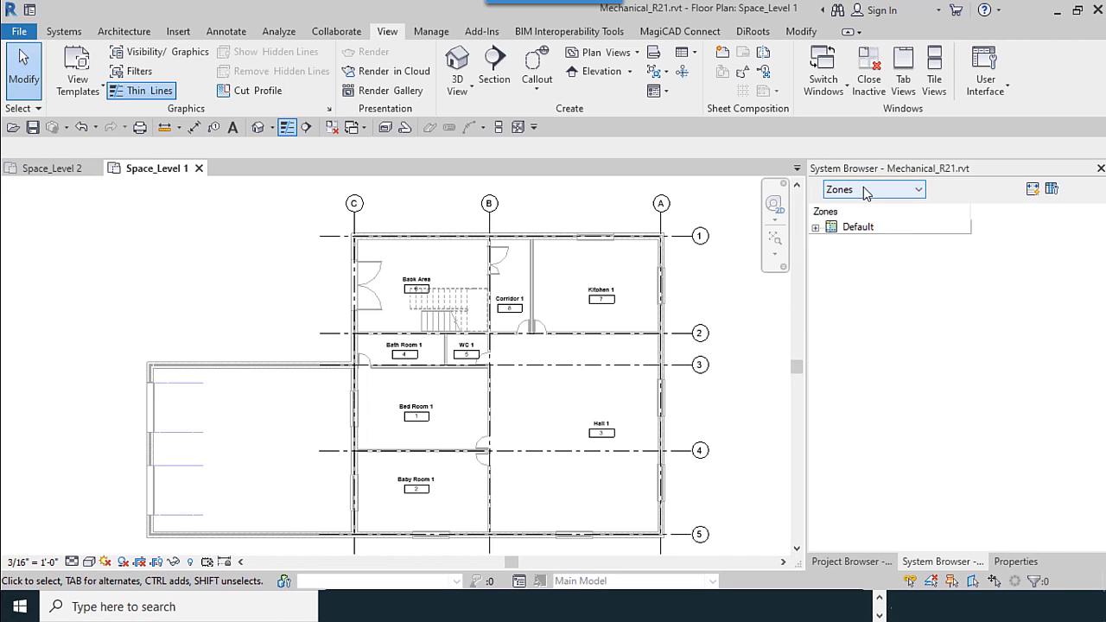
{"action": "left_click", "coordinate": [815, 227]}
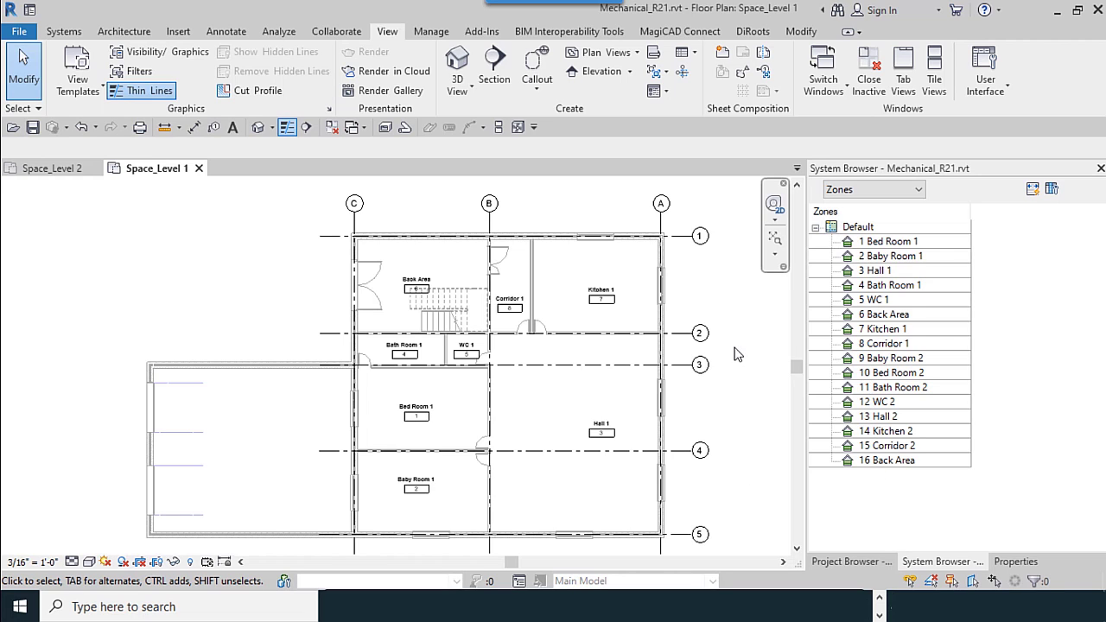
{"action": "middle_click_drag", "start_coordinate": [772, 304], "coordinate": [756, 306]}
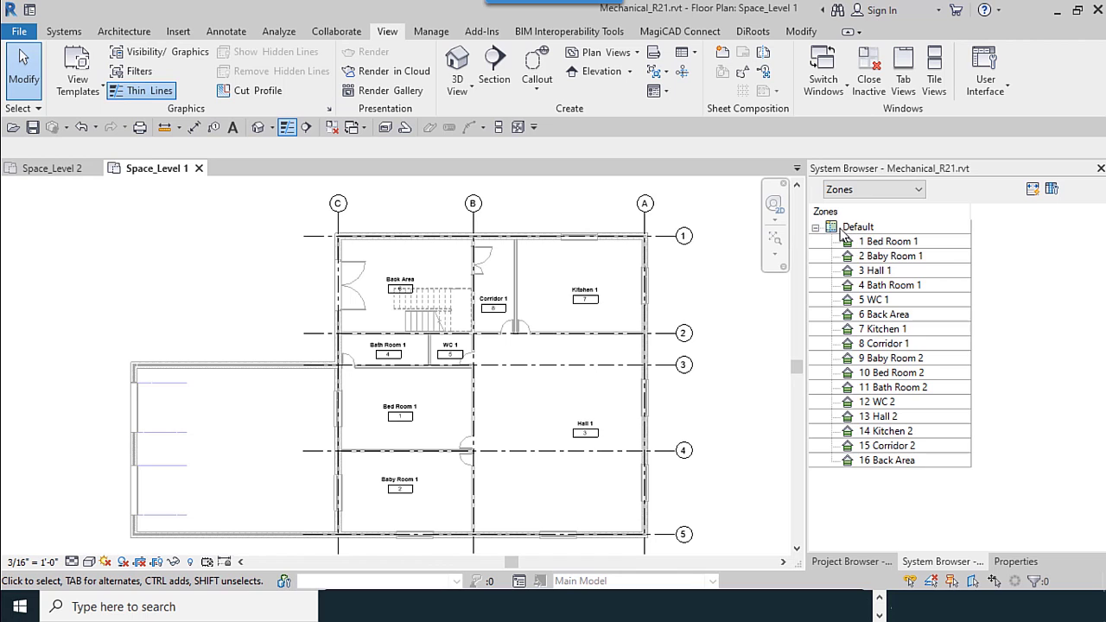
Step: Select spaces of the Default zone one after another in the System Browser to locate them in the plan, and clear the selection
{"action": "left_click", "coordinate": [878, 283]}
{"action": "left_click", "coordinate": [883, 256]}
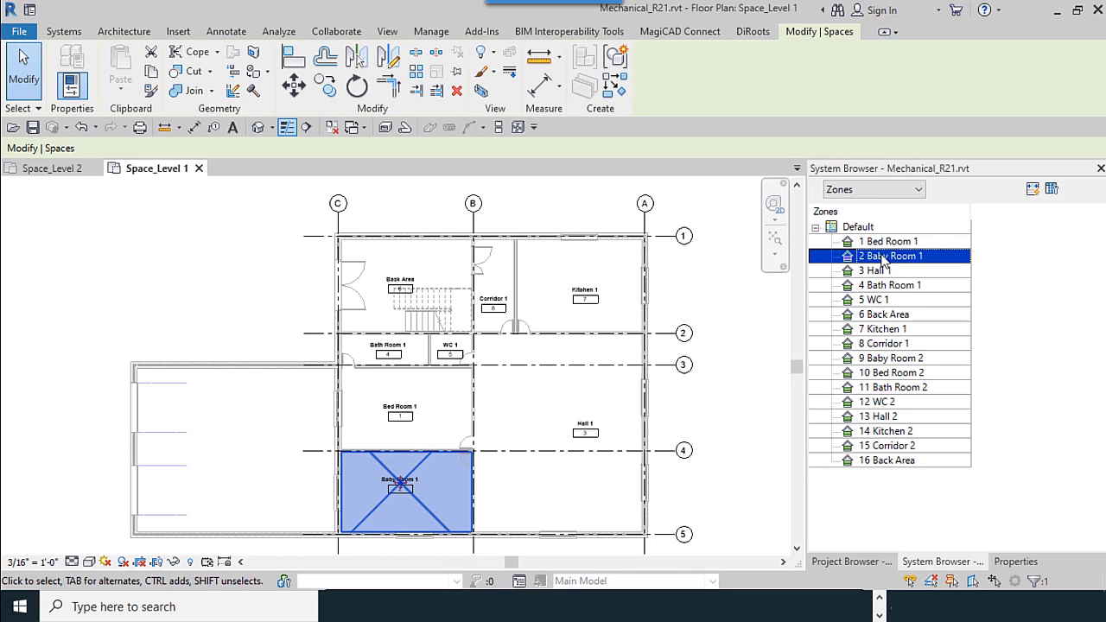
{"action": "left_click", "coordinate": [885, 242]}
{"action": "left_click", "coordinate": [875, 270]}
{"action": "left_click", "coordinate": [888, 285]}
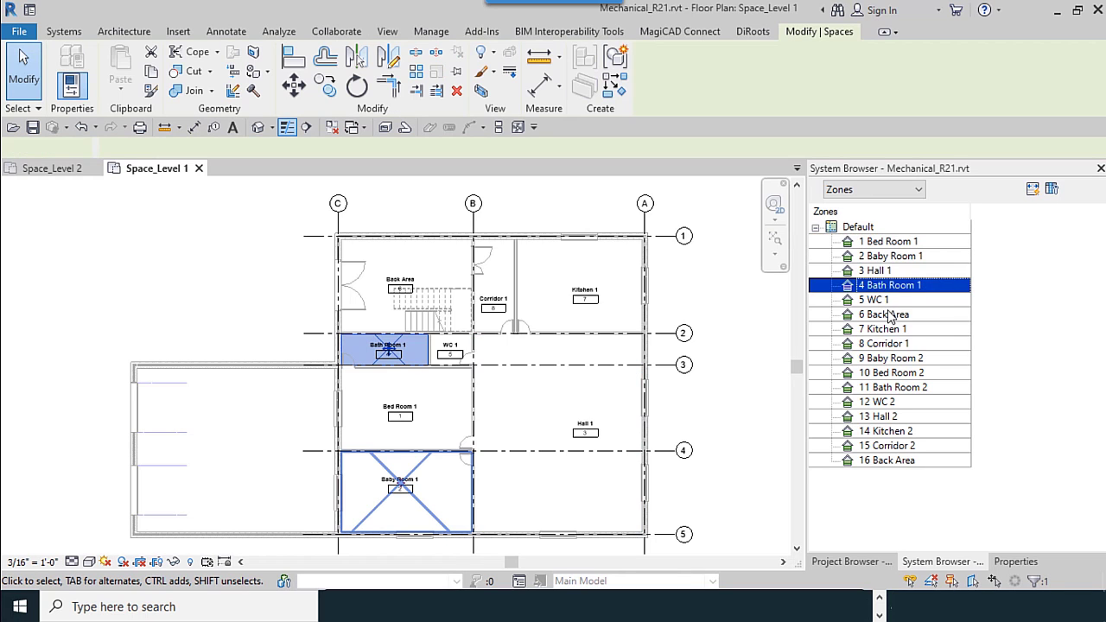
{"action": "left_click", "coordinate": [883, 314]}
{"action": "left_click", "coordinate": [883, 329]}
{"action": "left_click", "coordinate": [893, 358]}
{"action": "left_click", "coordinate": [894, 372]}
{"action": "left_click", "coordinate": [898, 387]}
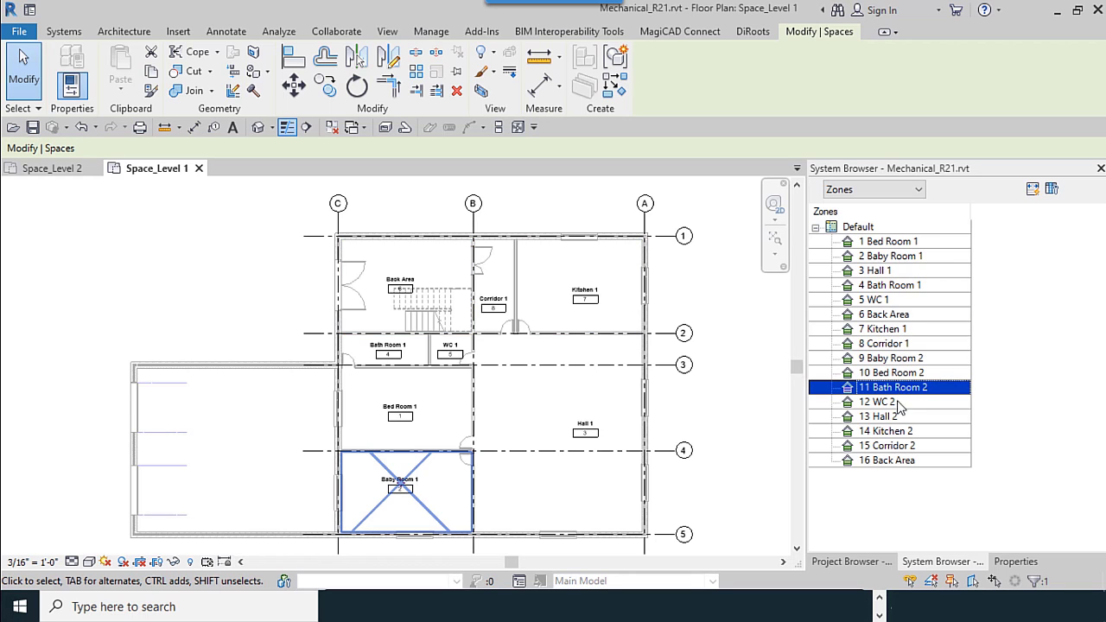
{"action": "left_click", "coordinate": [882, 329]}
{"action": "left_click", "coordinate": [736, 310]}
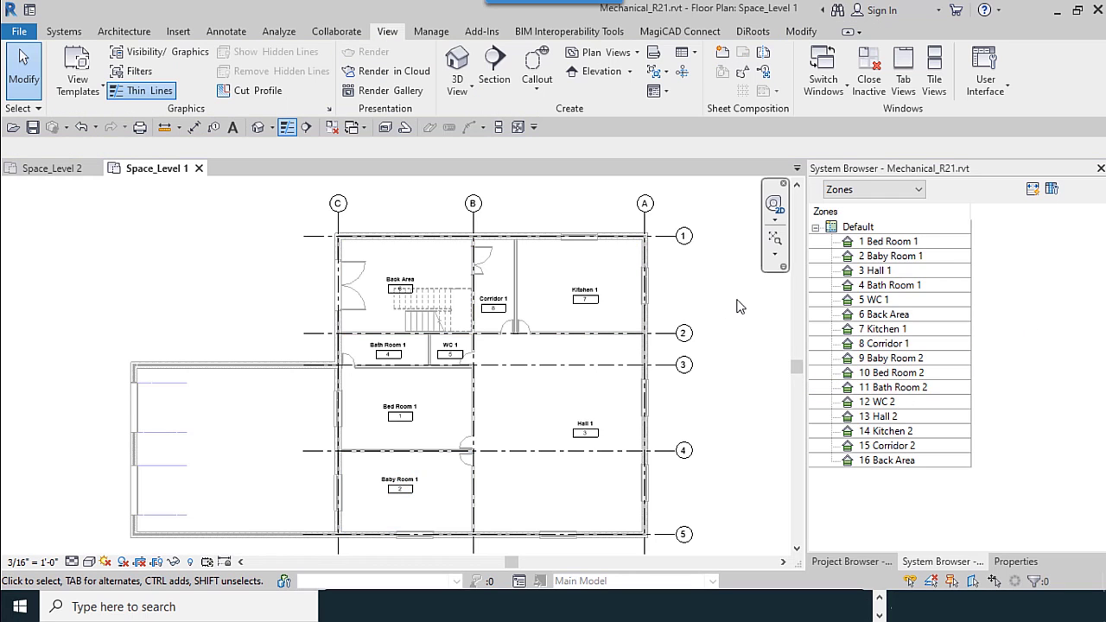
Step: Create an HVAC zone from the Kitchen 1 space in Space_Level 1 and check the new zone's contents in the System Browser
{"action": "scroll", "coordinate": [745, 304], "scroll_direction": "down", "scroll_amount": 1}
{"action": "middle_click_drag", "start_coordinate": [734, 316], "coordinate": [706, 317]}
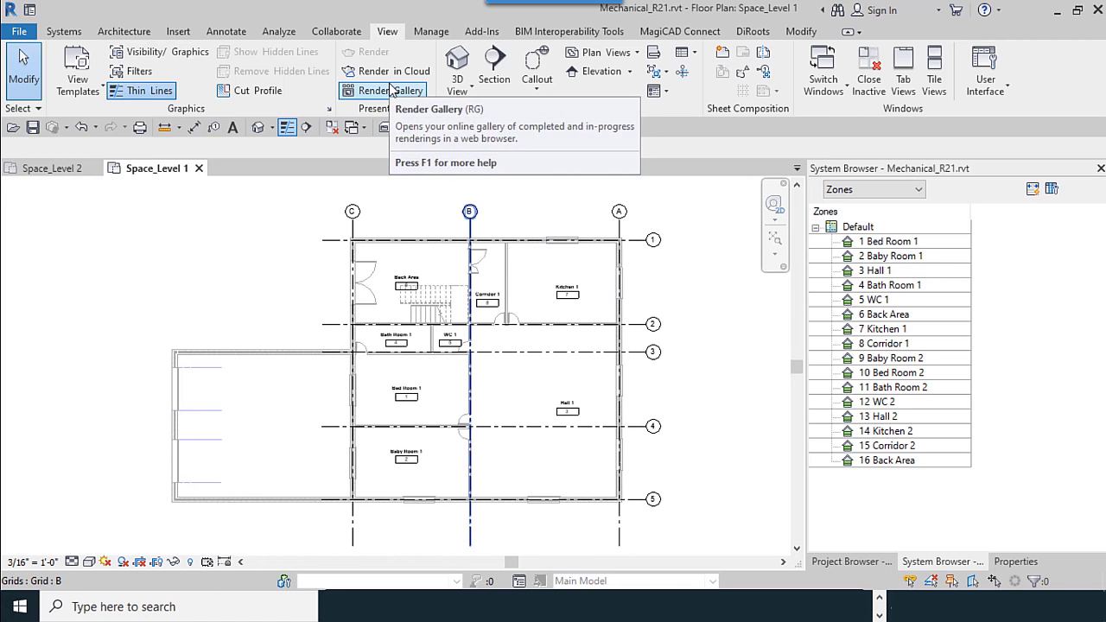
{"action": "left_click", "coordinate": [283, 33]}
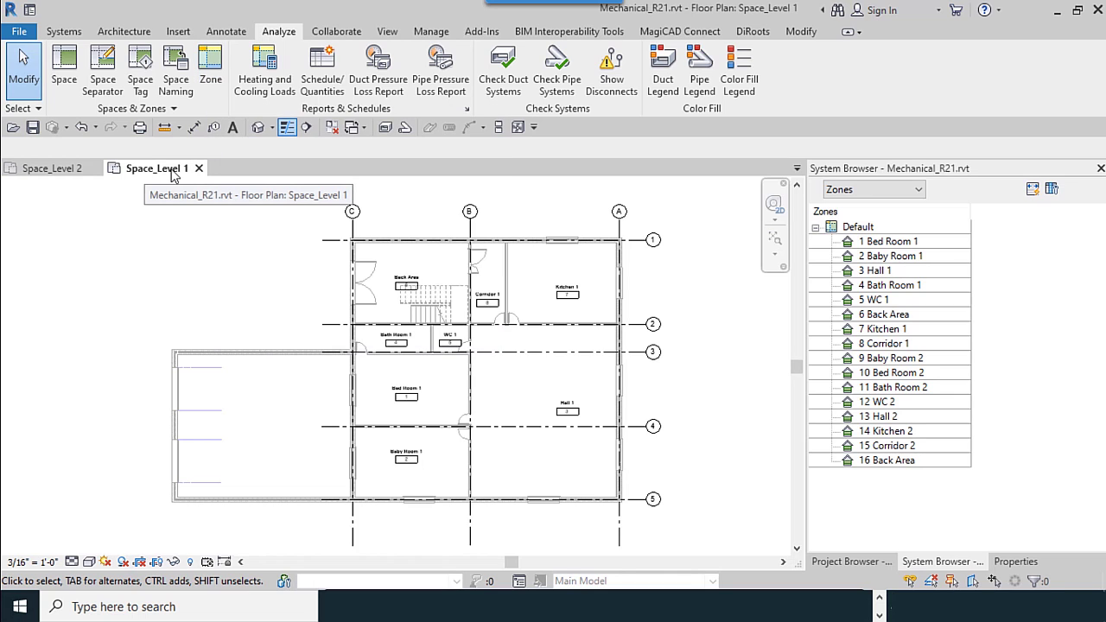
{"action": "left_click", "coordinate": [211, 74]}
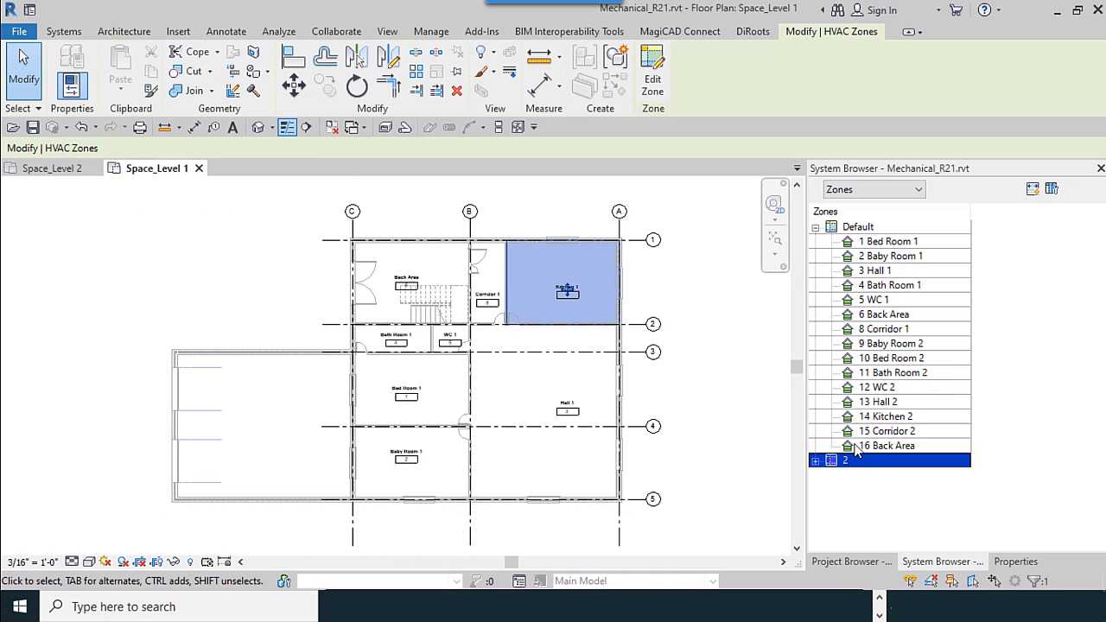
{"action": "left_click", "coordinate": [815, 460]}
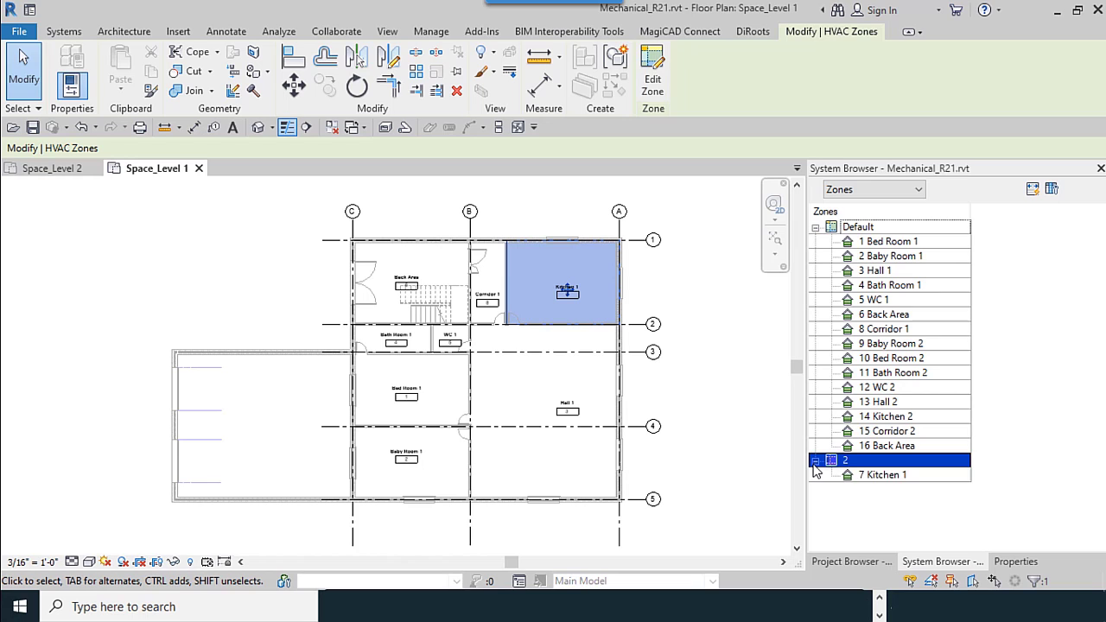
{"action": "left_click", "coordinate": [875, 476]}
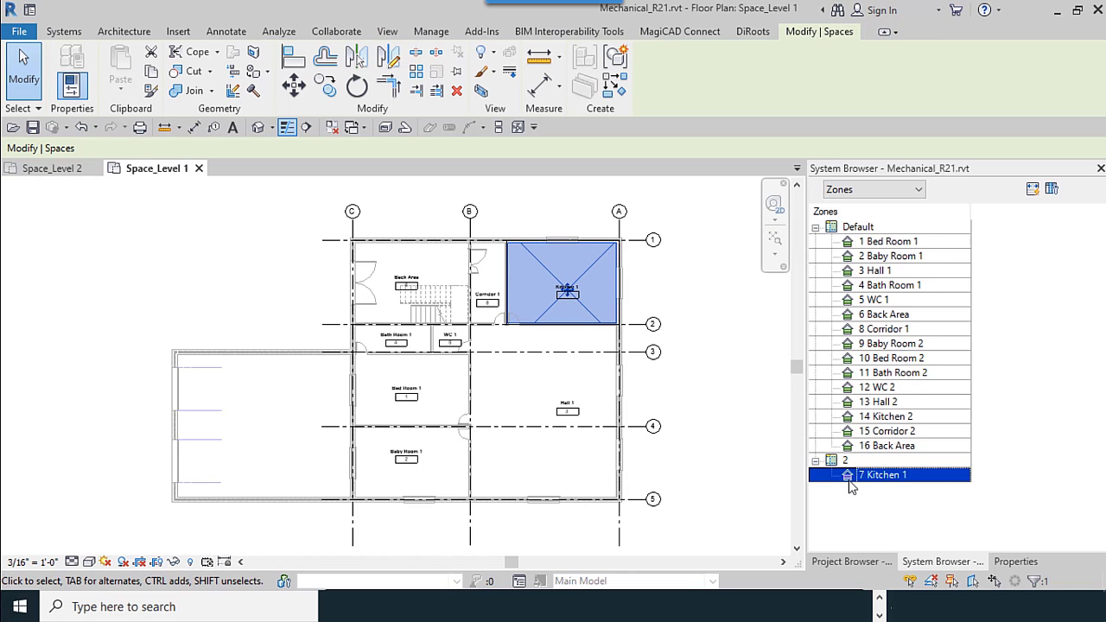
Step: Edit zone 2 and add the Back Area, Bed Room 1, Bath Room 1, WC 1, Hall 1 and Baby Room 1 spaces to it
{"action": "left_click", "coordinate": [859, 462]}
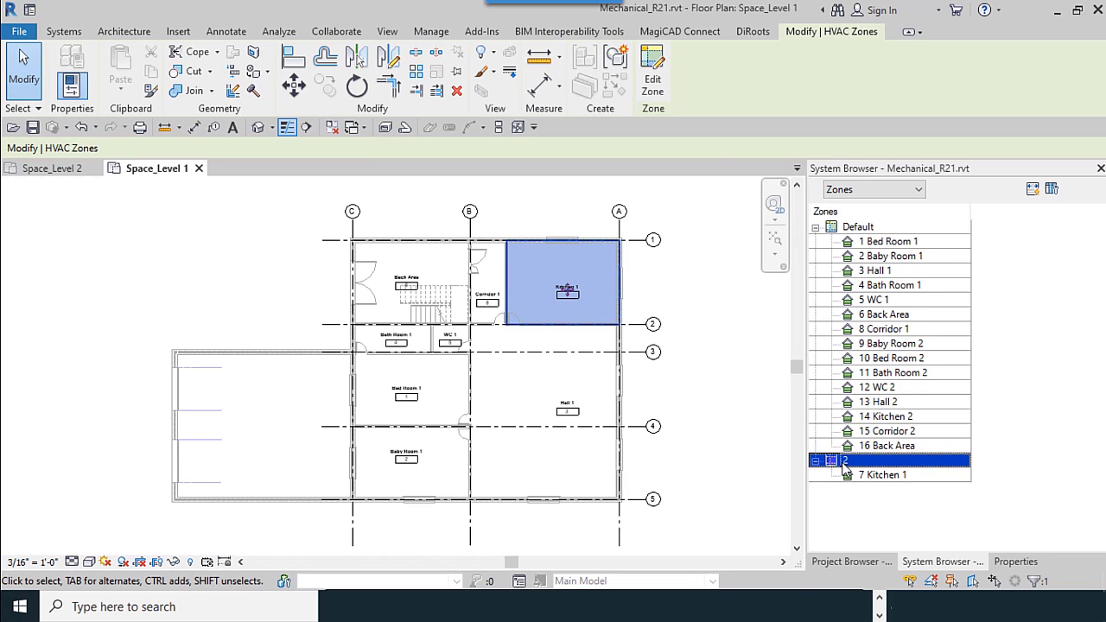
{"action": "left_click", "coordinate": [653, 78]}
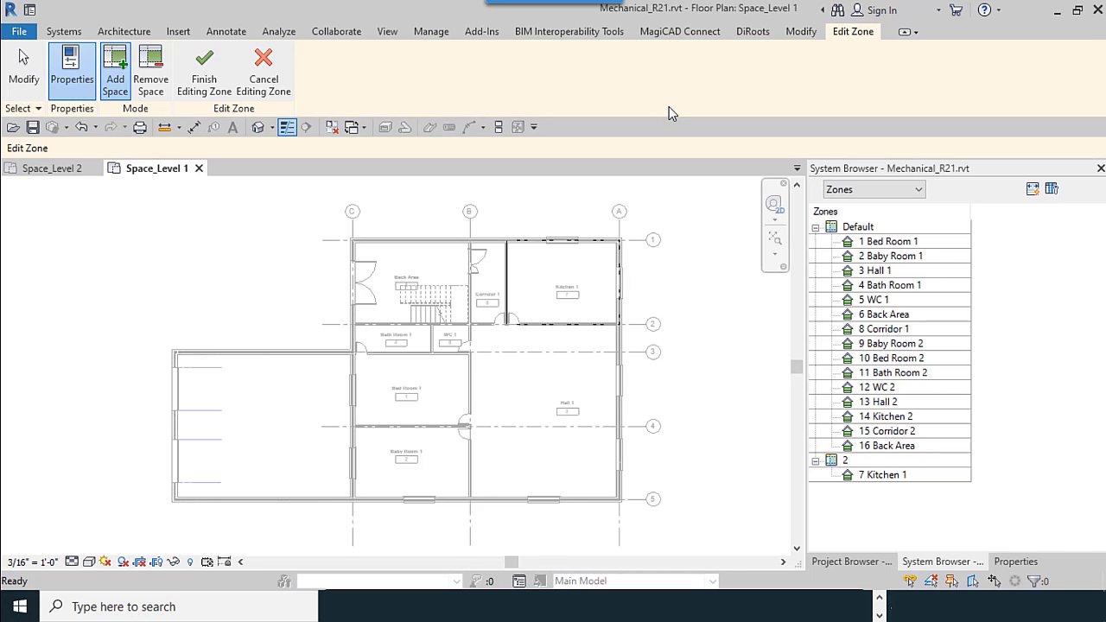
{"action": "scroll", "coordinate": [434, 446], "scroll_direction": "up", "scroll_amount": 1}
{"action": "middle_click_drag", "start_coordinate": [512, 439], "coordinate": [527, 438]}
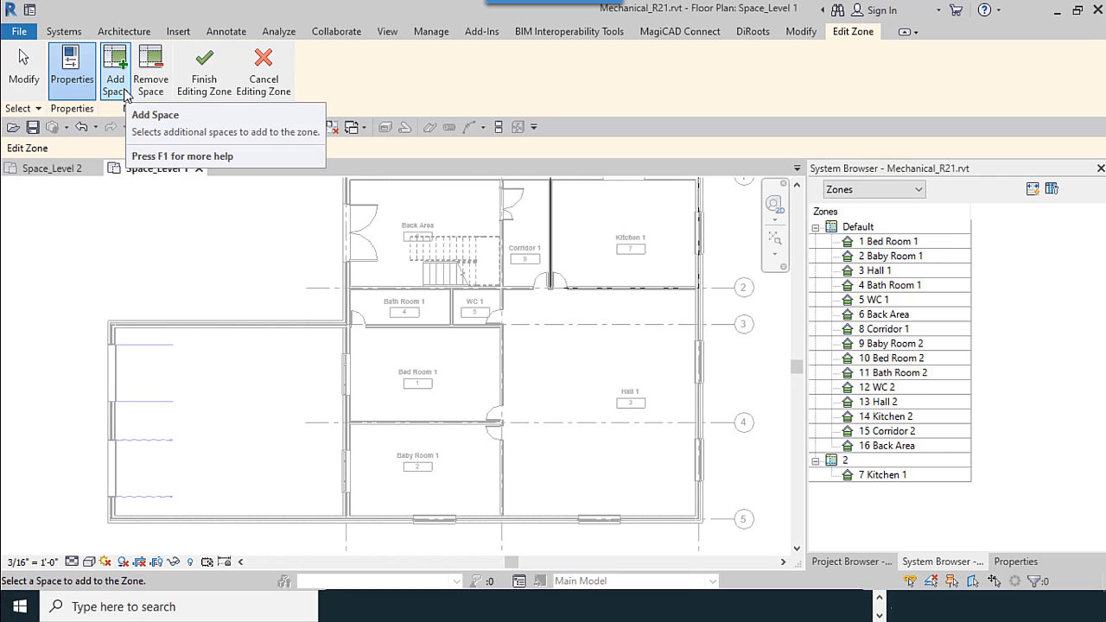
{"action": "left_click", "coordinate": [123, 93]}
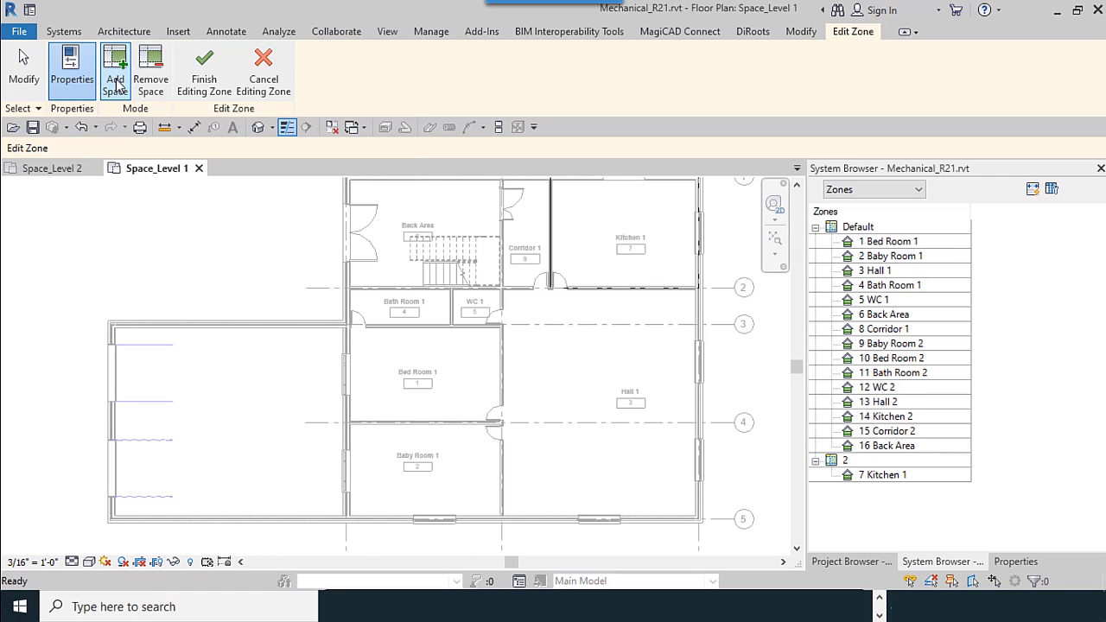
{"action": "left_click", "coordinate": [384, 209]}
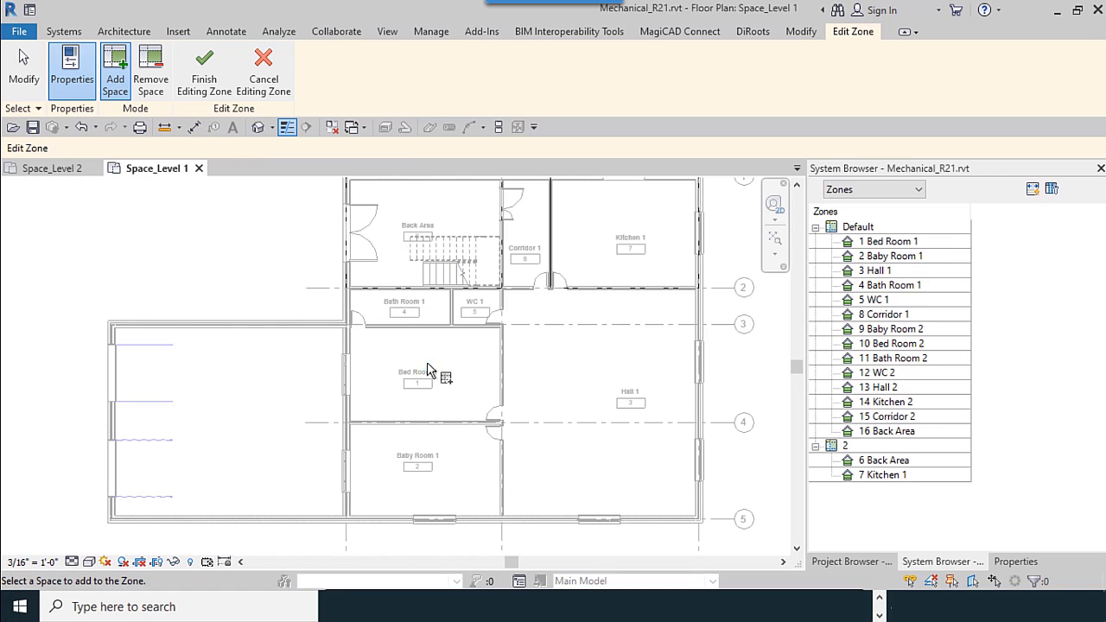
{"action": "left_click", "coordinate": [433, 362]}
{"action": "left_click", "coordinate": [437, 314]}
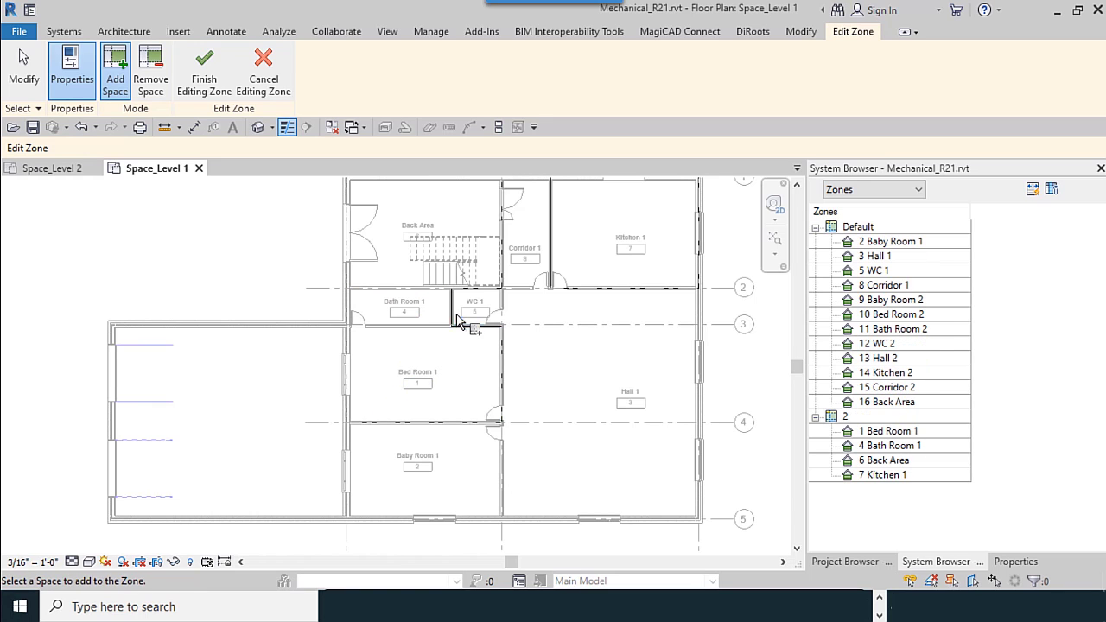
{"action": "left_click", "coordinate": [458, 320]}
{"action": "left_click", "coordinate": [605, 370]}
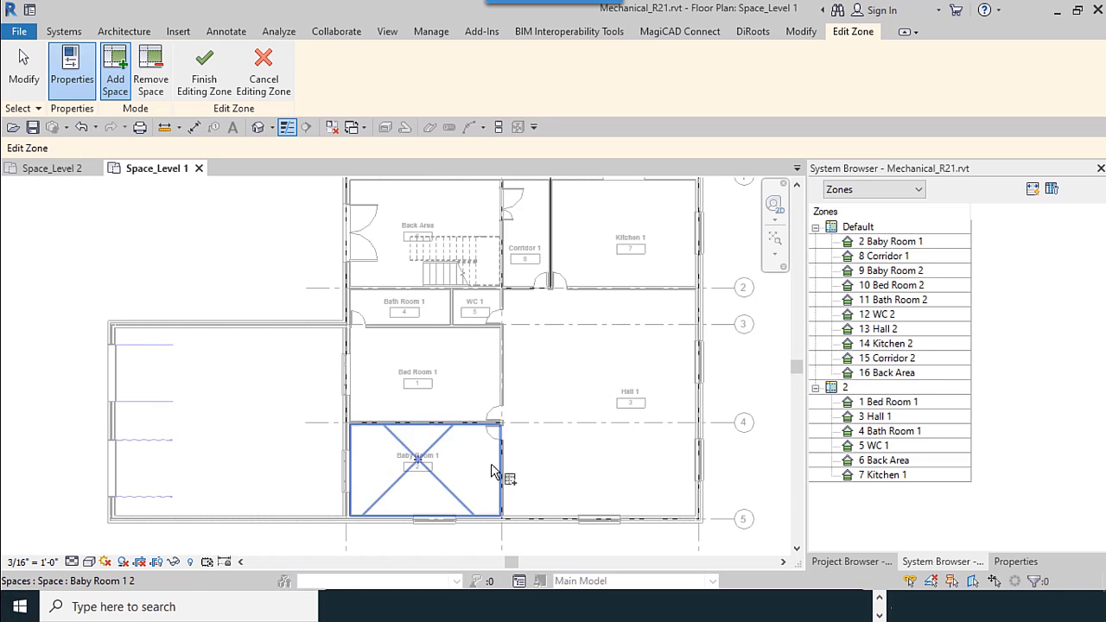
{"action": "left_click", "coordinate": [450, 504]}
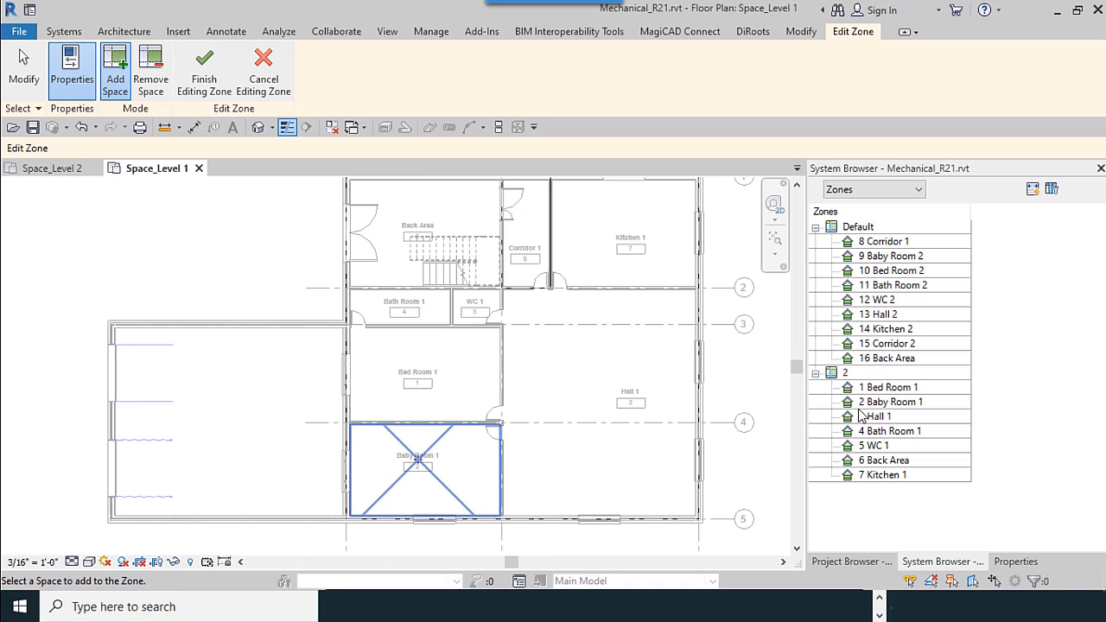
Step: Remove the Back Area space from the zone and add it back
{"action": "left_click", "coordinate": [151, 73]}
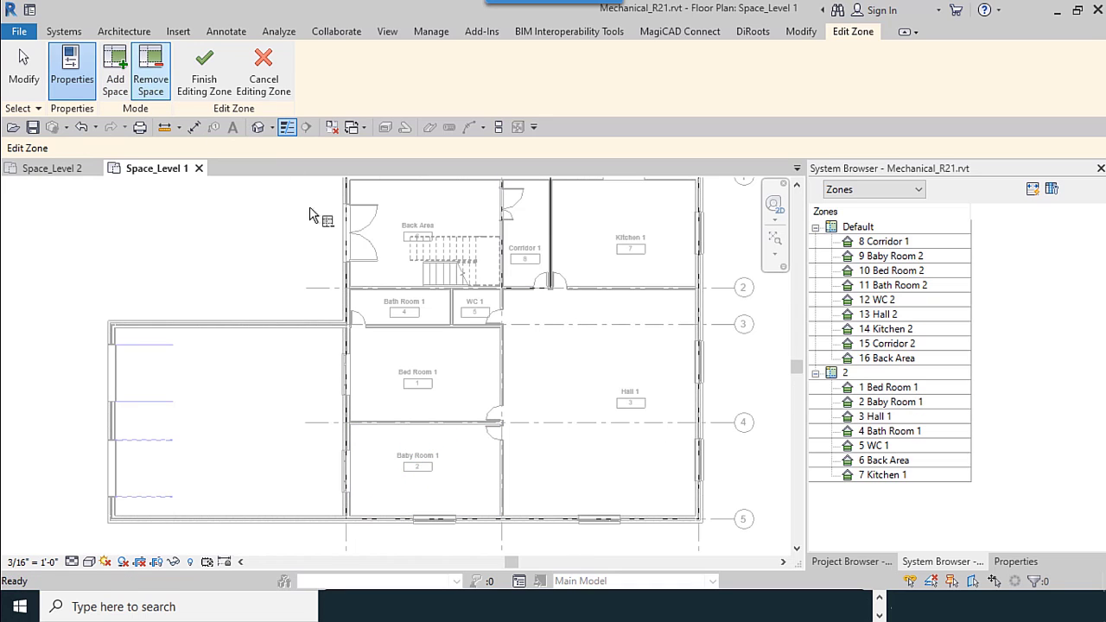
{"action": "left_click", "coordinate": [413, 226]}
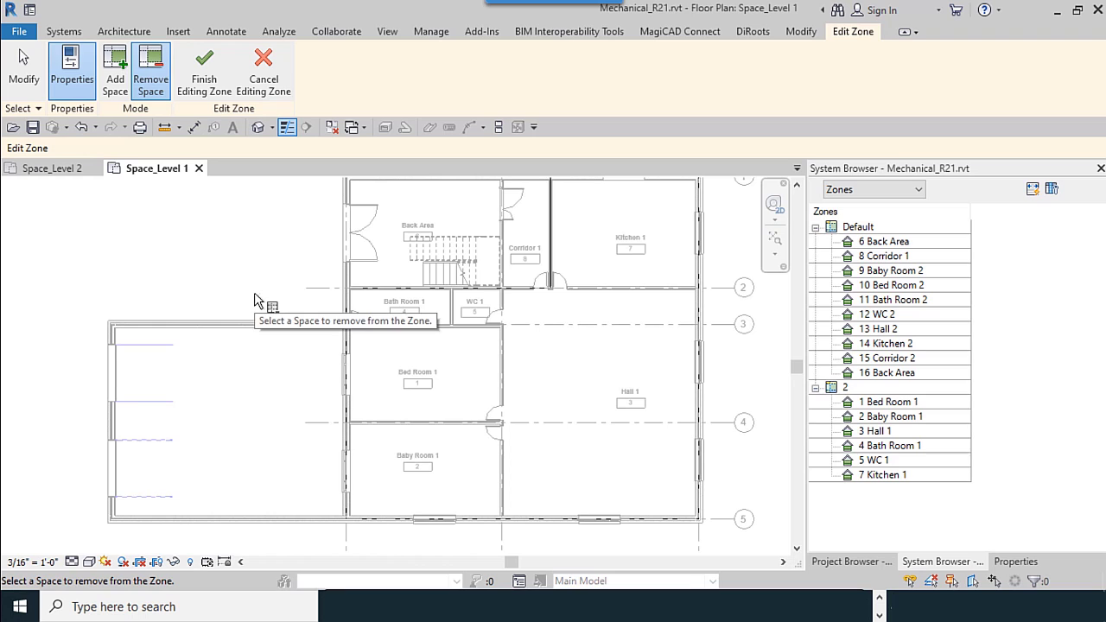
{"action": "middle_click_drag", "start_coordinate": [273, 301], "coordinate": [274, 314]}
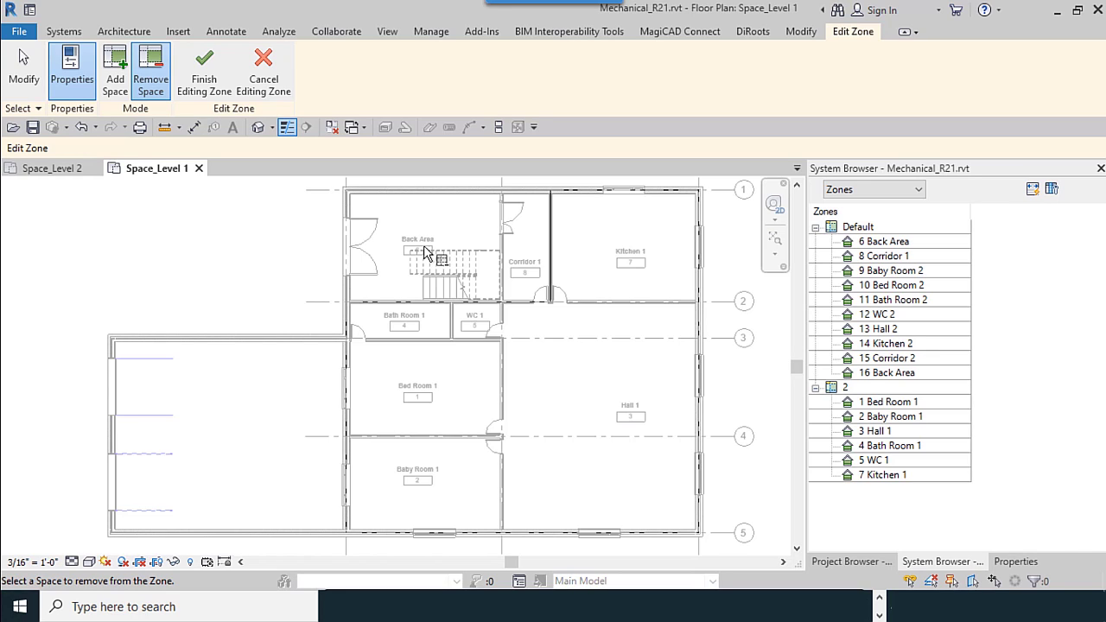
{"action": "left_click", "coordinate": [115, 69]}
{"action": "left_click", "coordinate": [402, 263]}
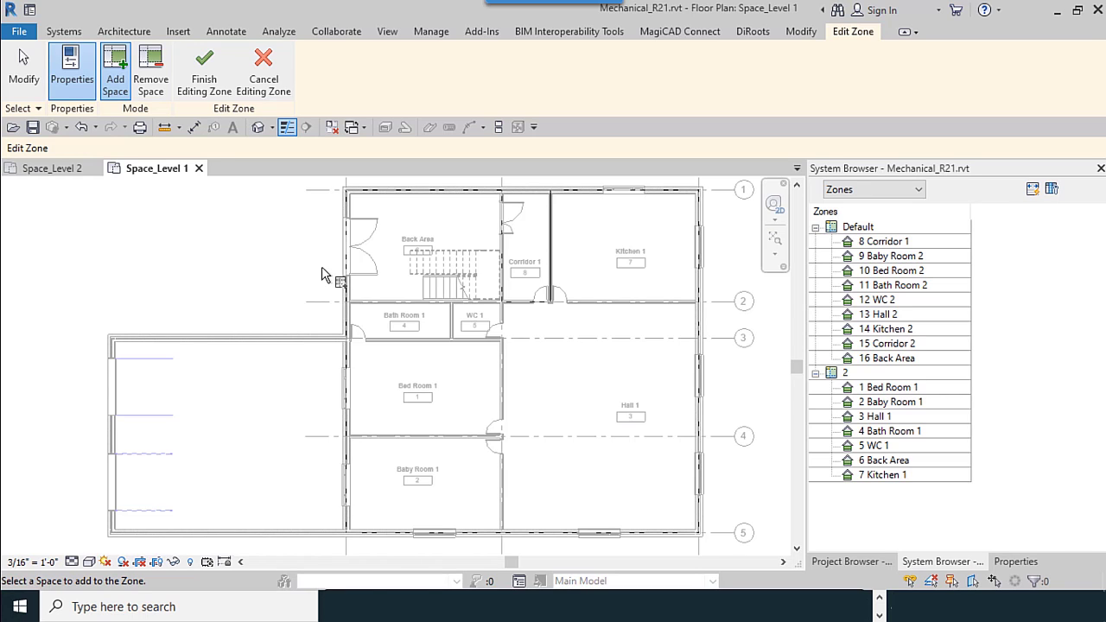
Step: Finish editing the zone and select it through the plan and the System Browser
{"action": "left_click", "coordinate": [183, 92]}
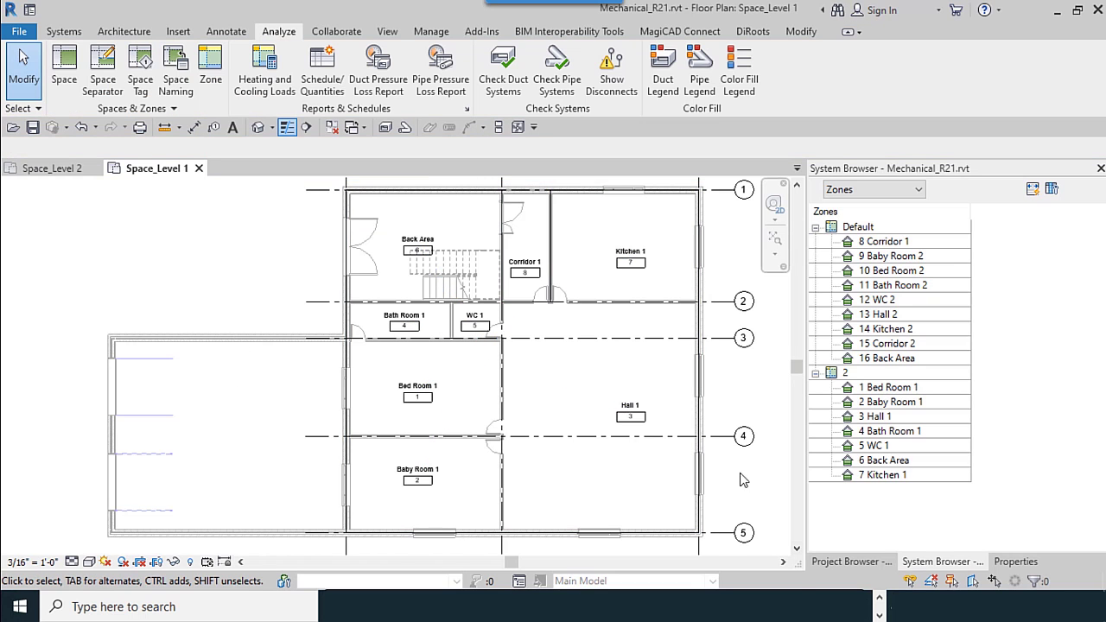
{"action": "left_click", "coordinate": [489, 345]}
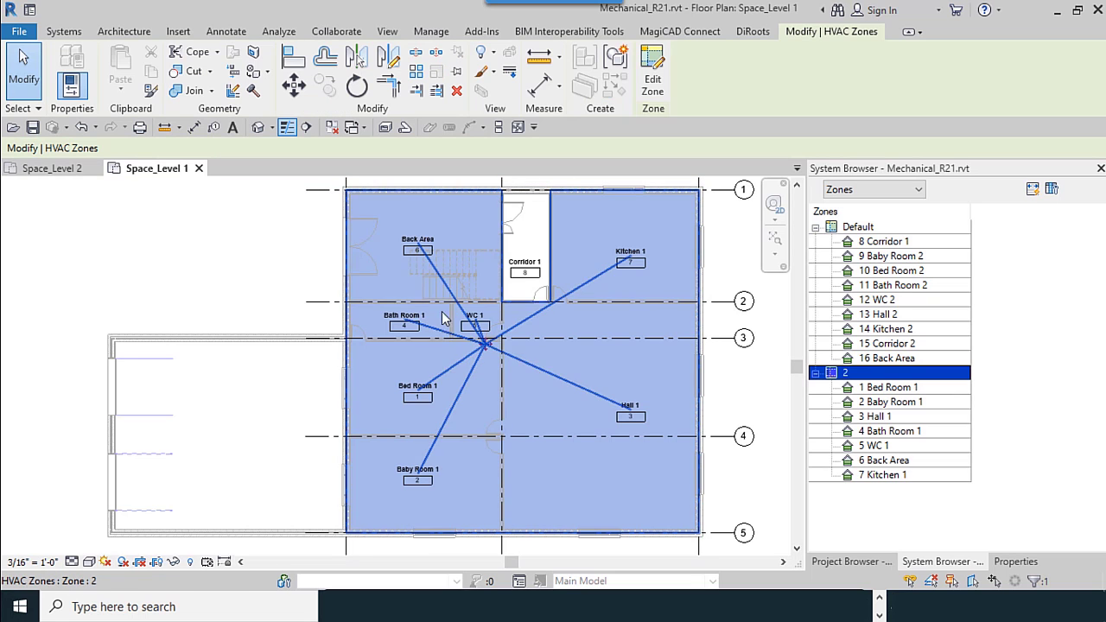
{"action": "left_click", "coordinate": [859, 387]}
{"action": "left_click", "coordinate": [859, 377]}
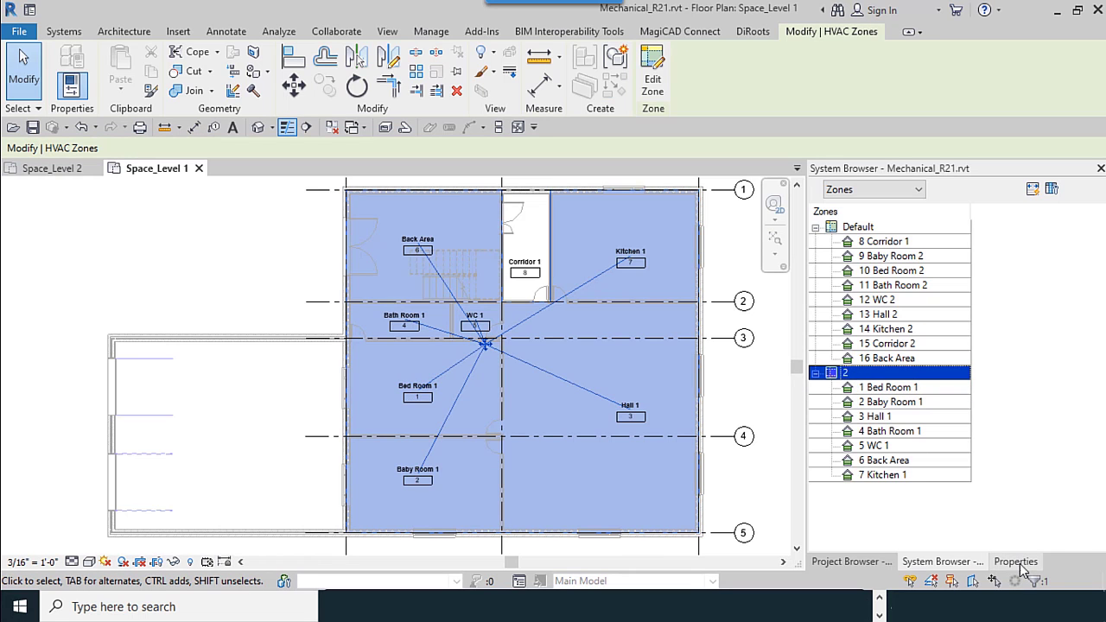
Step: Dock the Properties palette on the opposite side of the drawing area from the browsers, and bring the System Browser back into view
{"action": "left_click", "coordinate": [1022, 567]}
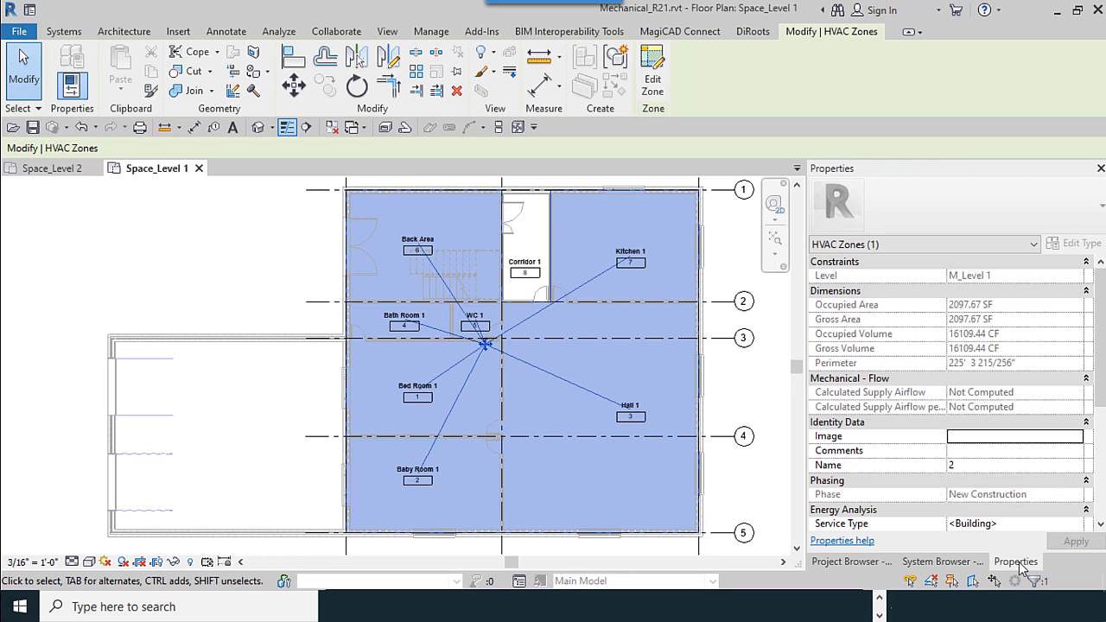
{"action": "left_click_drag", "start_coordinate": [1024, 567], "coordinate": [749, 450]}
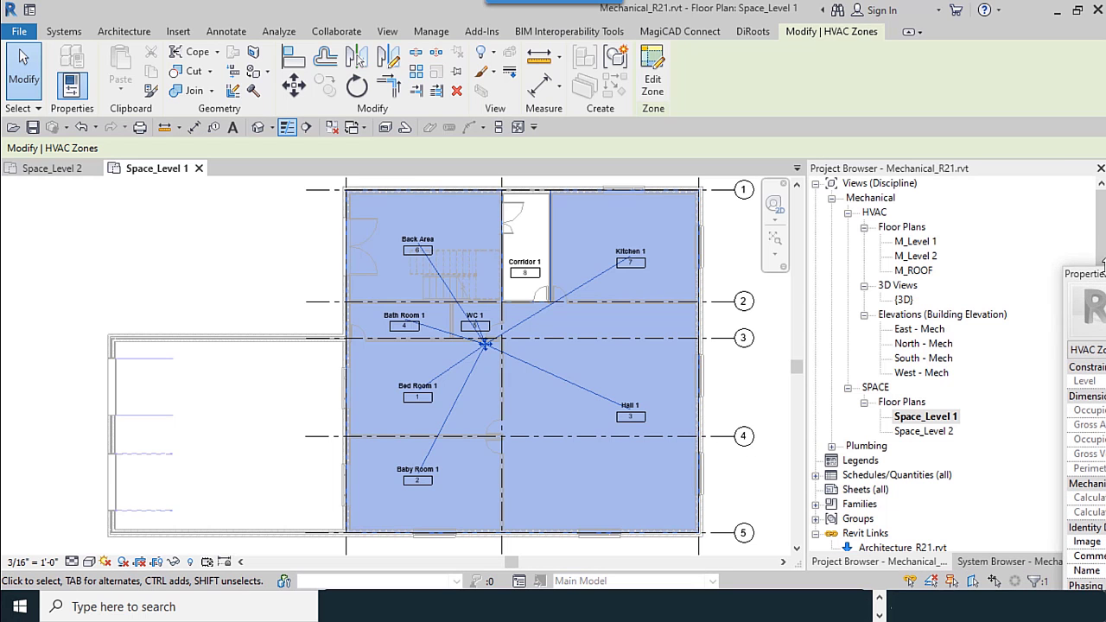
{"action": "left_click_drag", "start_coordinate": [1095, 281], "coordinate": [253, 238]}
{"action": "left_click_drag", "start_coordinate": [4, 238], "coordinate": [4, 276]}
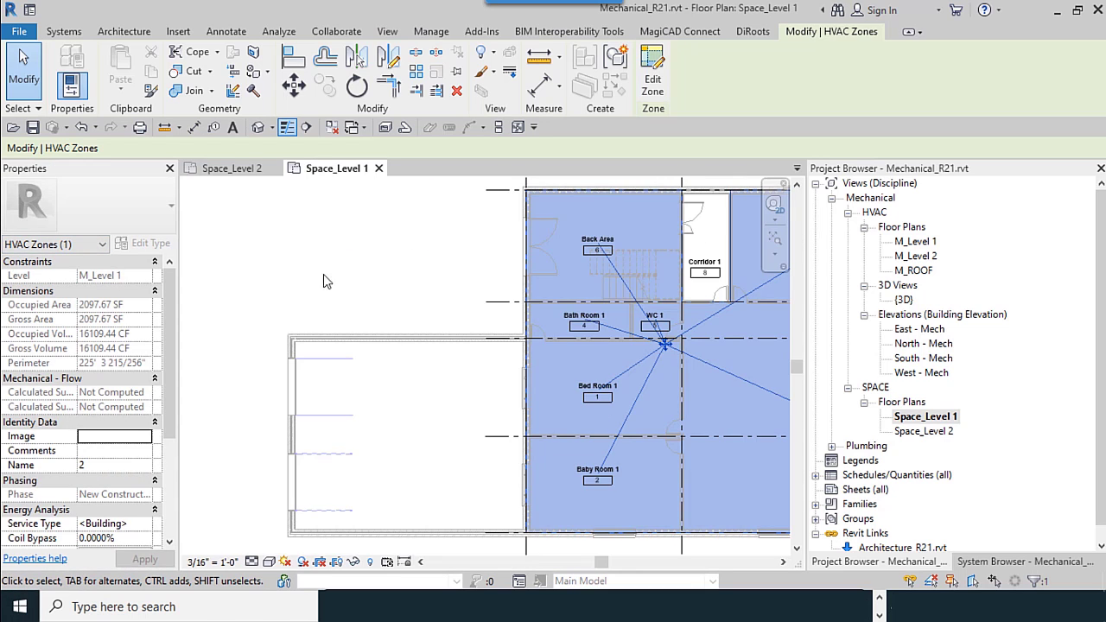
{"action": "left_click", "coordinate": [1024, 562]}
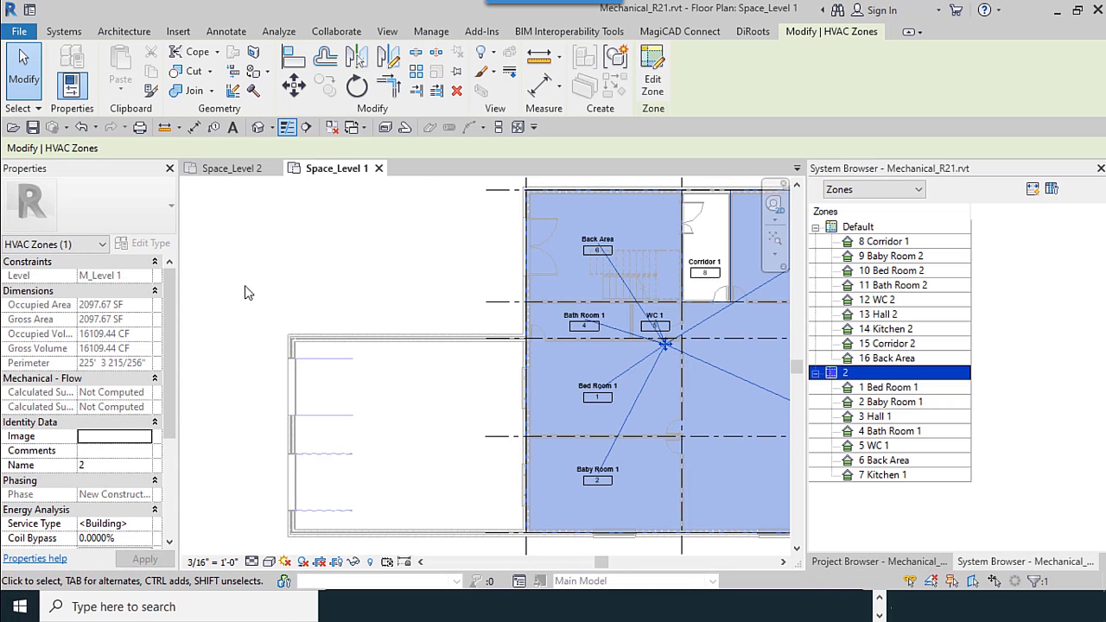
Step: Rename the selected HVAC zone as Zone_L1 and expand it in the System Browser
{"action": "scroll", "coordinate": [244, 289], "scroll_direction": "down", "scroll_amount": 4}
{"action": "scroll", "coordinate": [476, 338], "scroll_direction": "up", "scroll_amount": 3}
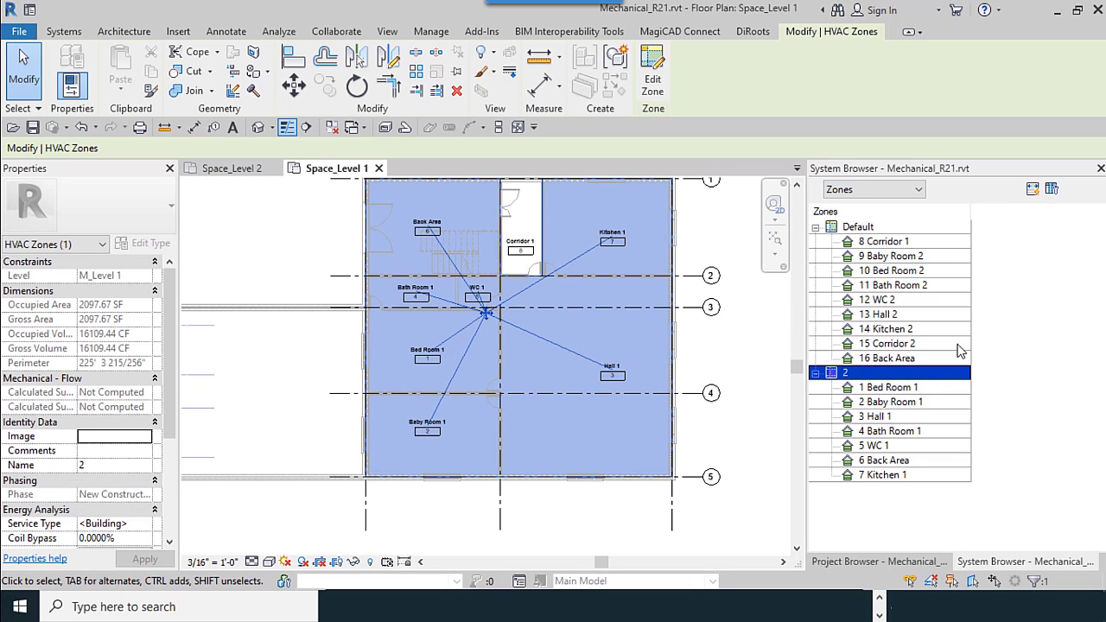
{"action": "left_click", "coordinate": [109, 464]}
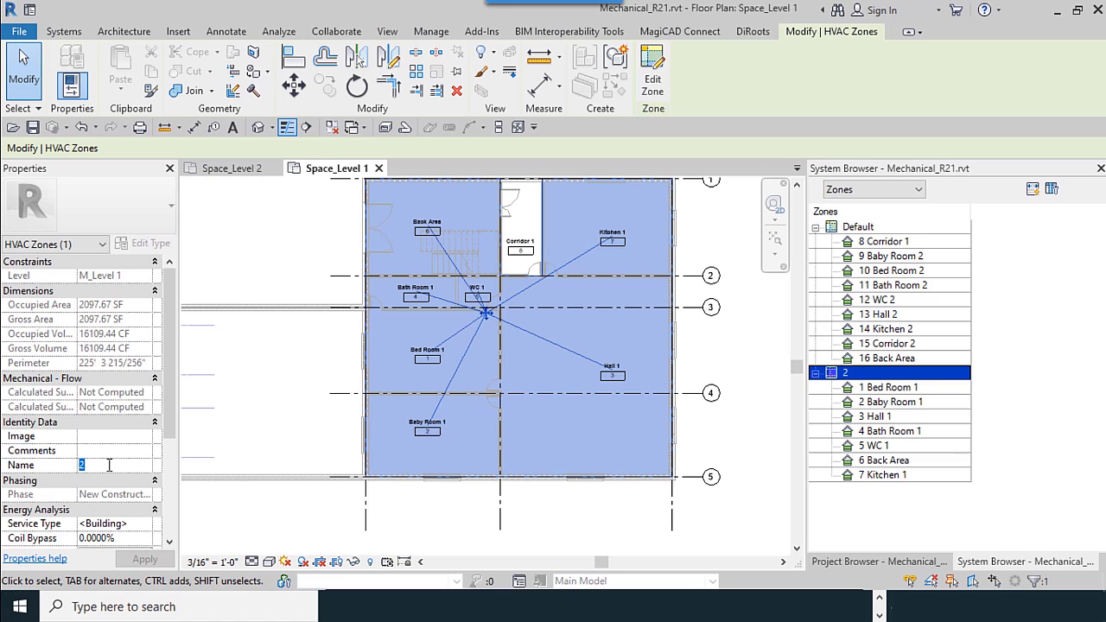
{"action": "type", "text": "Zone_L1"}
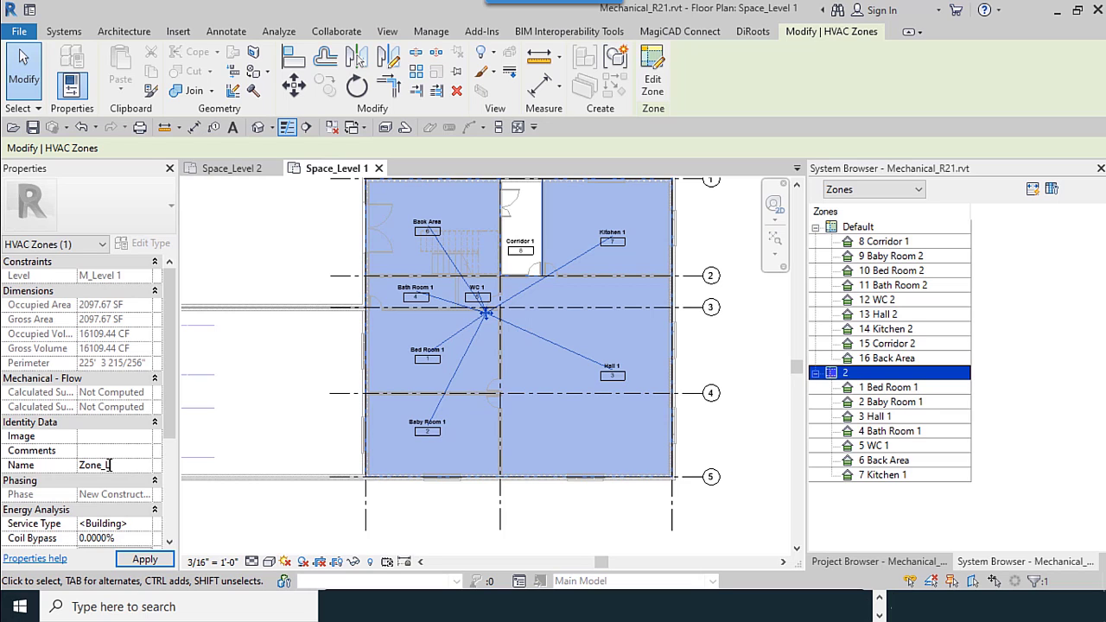
{"action": "left_click", "coordinate": [241, 508]}
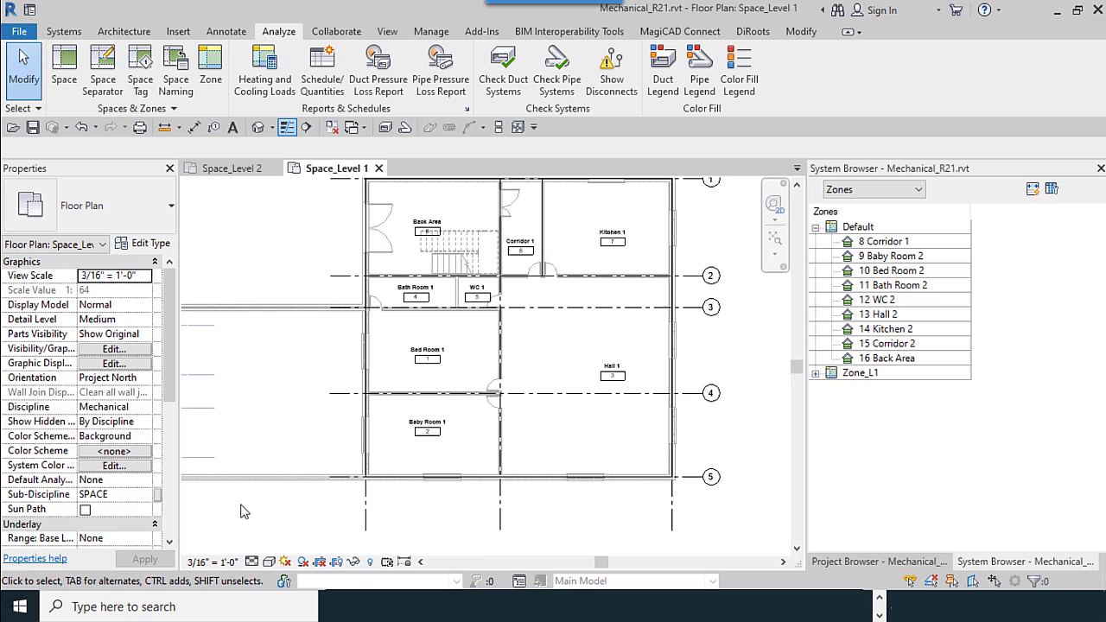
{"action": "left_click", "coordinate": [815, 372]}
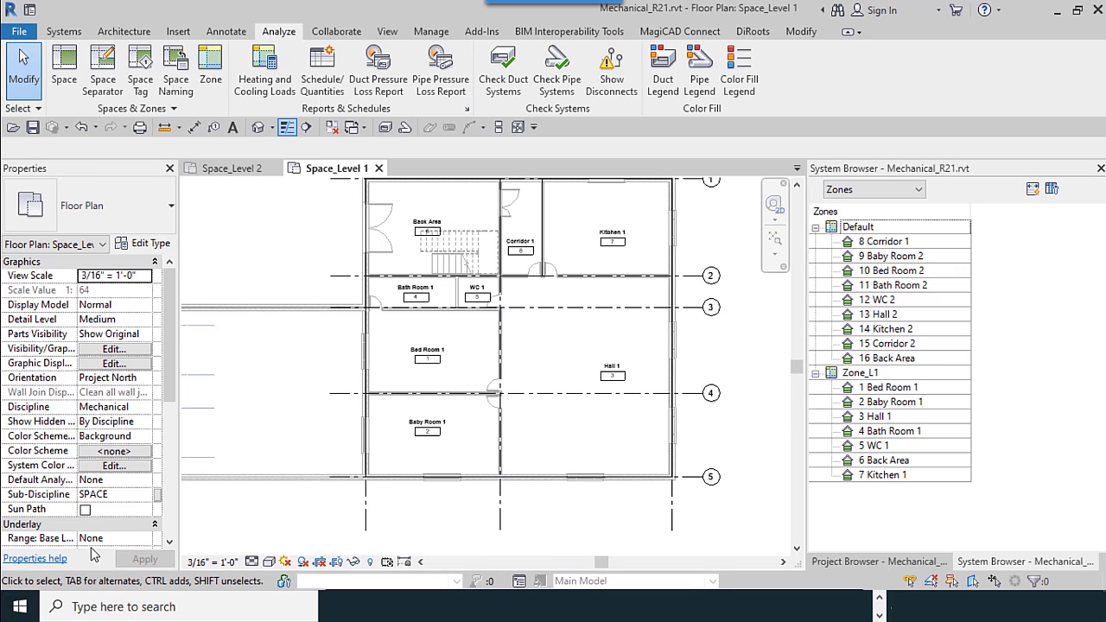
Step: Open the Space_Level 2 floor plan with the whole building in view and display the System Browser's Zones listing
{"action": "left_click", "coordinate": [921, 561]}
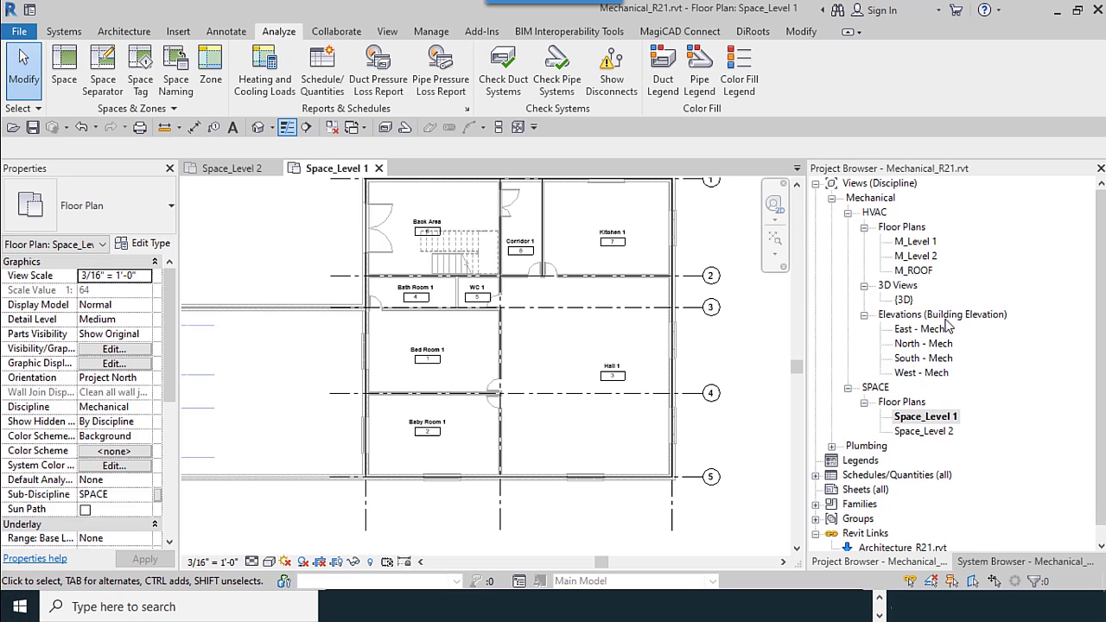
{"action": "left_click", "coordinate": [989, 561]}
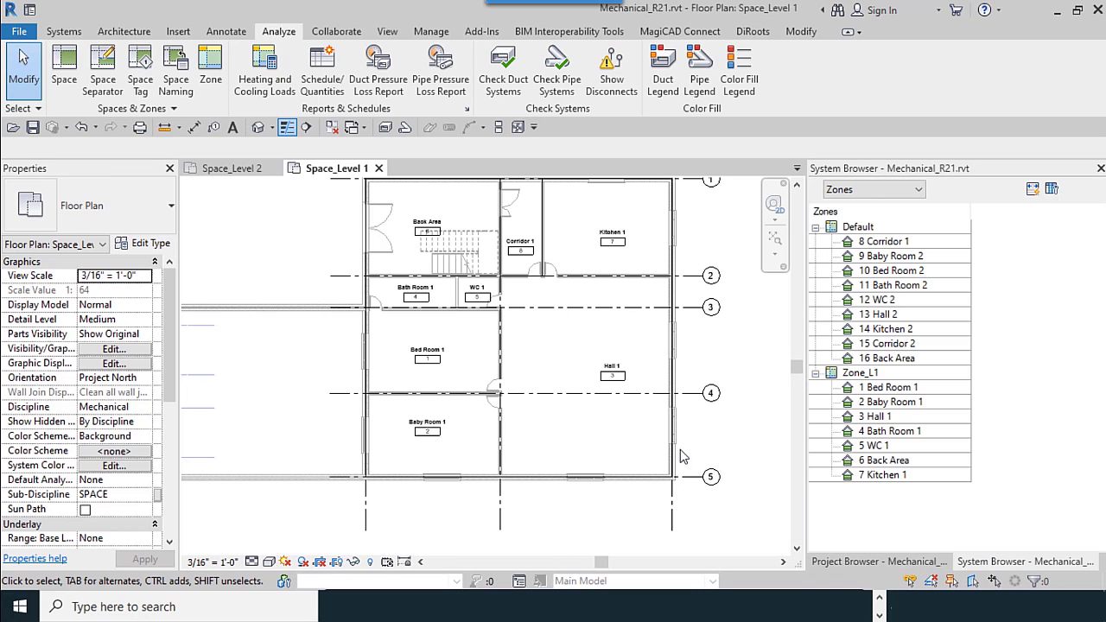
{"action": "left_click", "coordinate": [874, 562]}
{"action": "left_click", "coordinate": [921, 432]}
{"action": "double_click", "coordinate": [923, 436]}
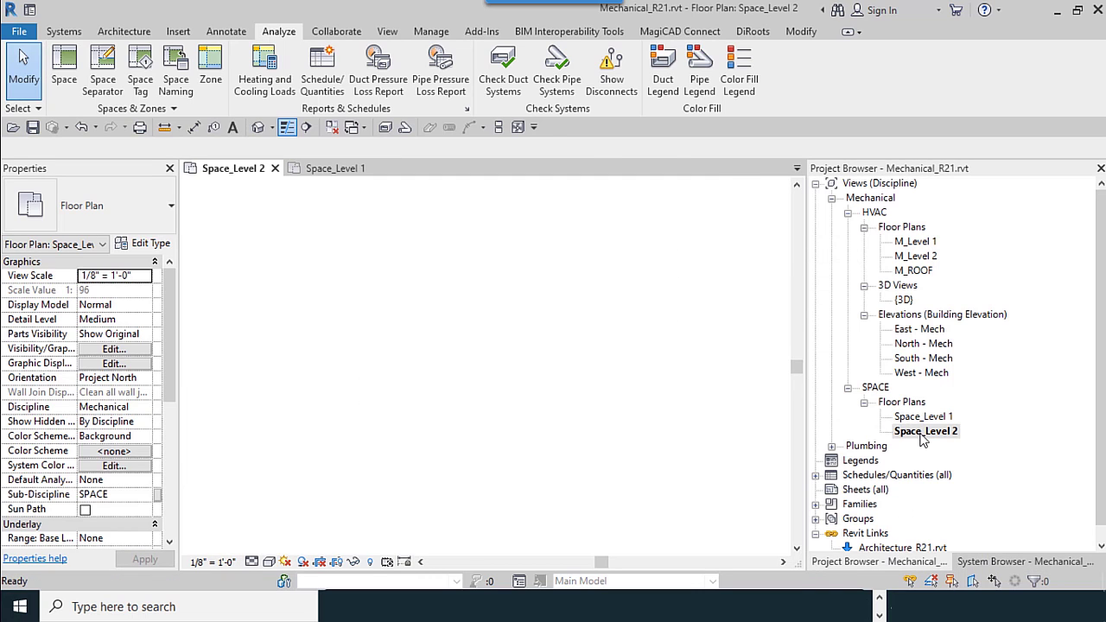
{"action": "scroll", "coordinate": [722, 461], "scroll_direction": "down", "scroll_amount": 2}
{"action": "middle_click_drag", "start_coordinate": [722, 466], "coordinate": [627, 459]}
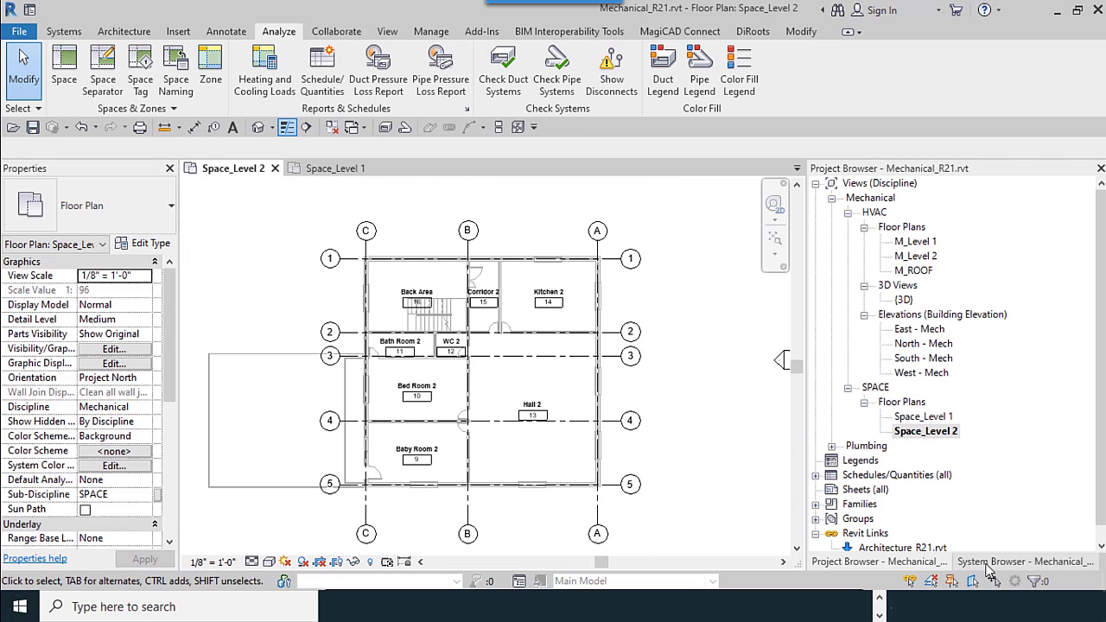
{"action": "left_click", "coordinate": [985, 562]}
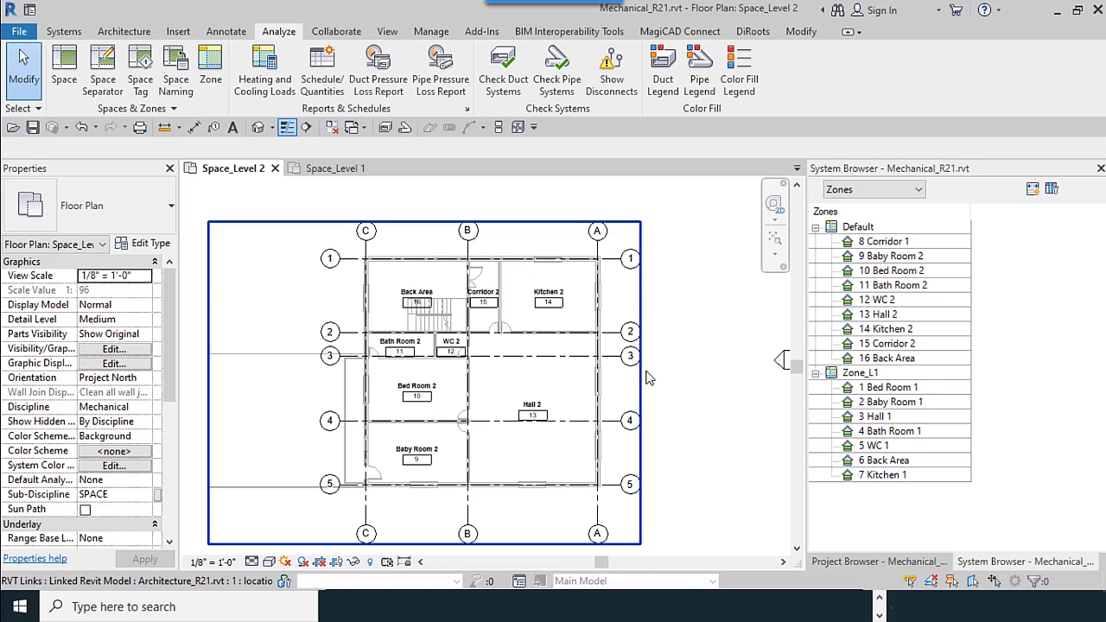
Step: Switch grids 1, 2 and 3 to 2D extents at their grid C end and hide their bubbles there
{"action": "left_click", "coordinate": [346, 266]}
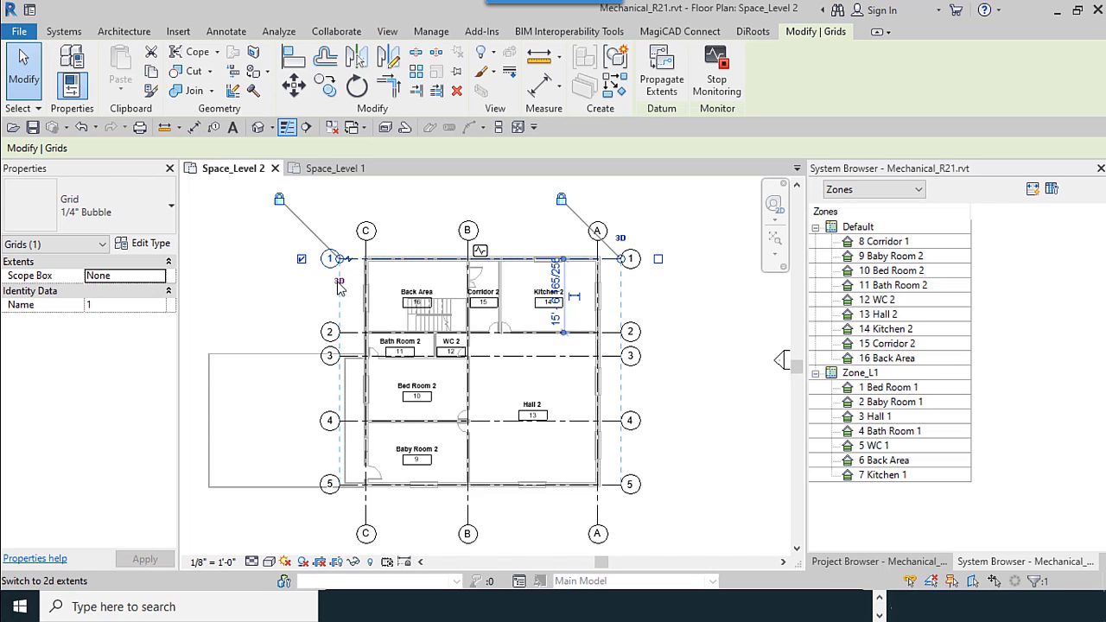
{"action": "left_click", "coordinate": [338, 284]}
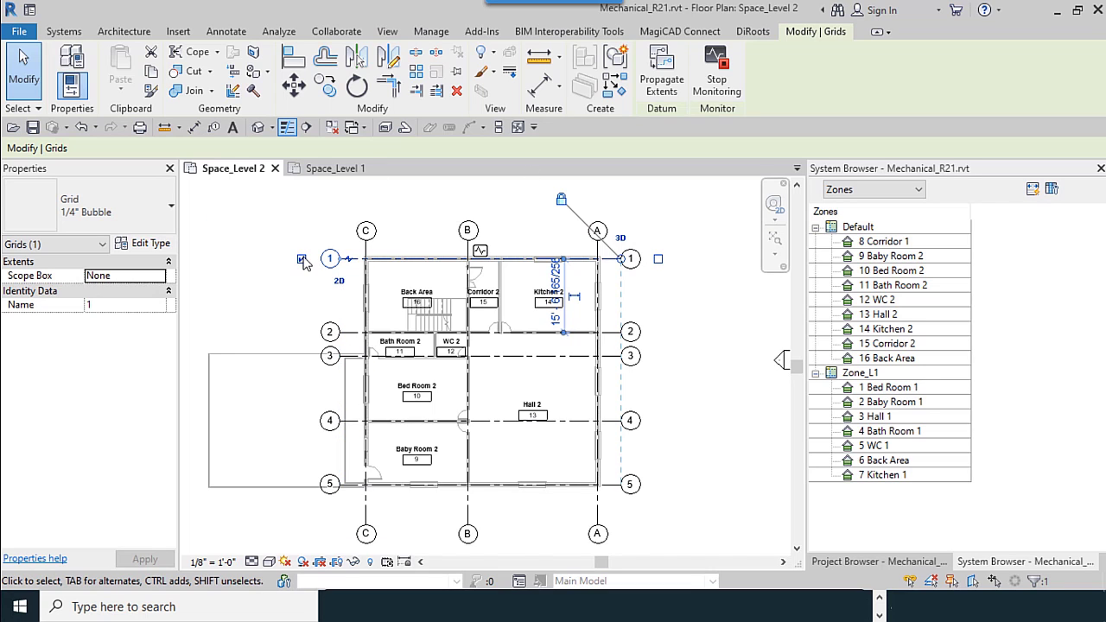
{"action": "left_click", "coordinate": [329, 330]}
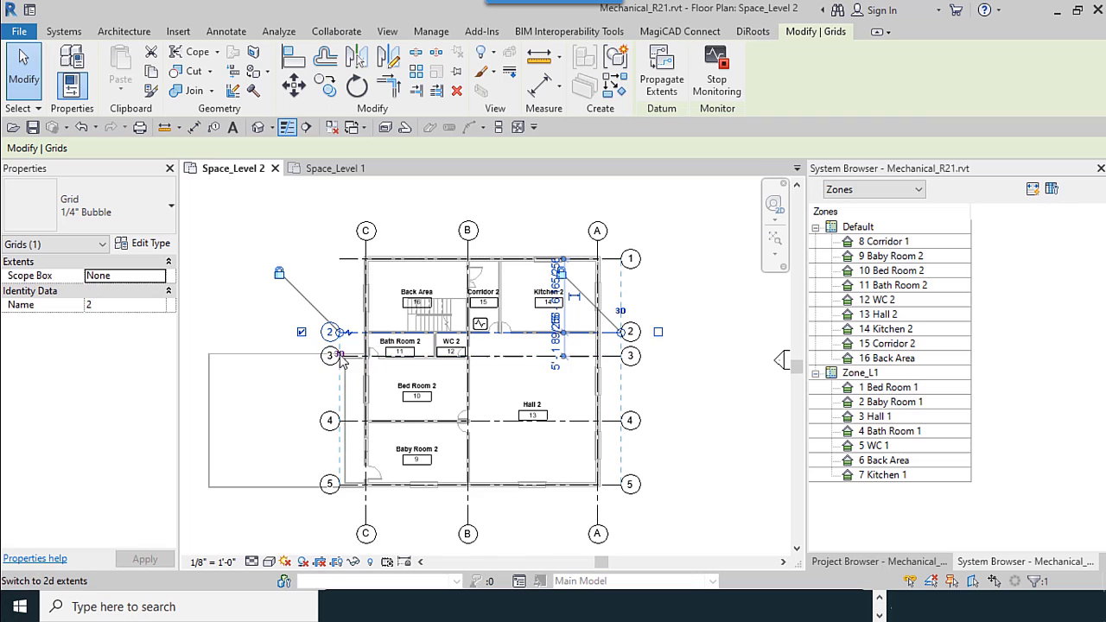
{"action": "left_click", "coordinate": [339, 354]}
{"action": "left_click", "coordinate": [301, 332]}
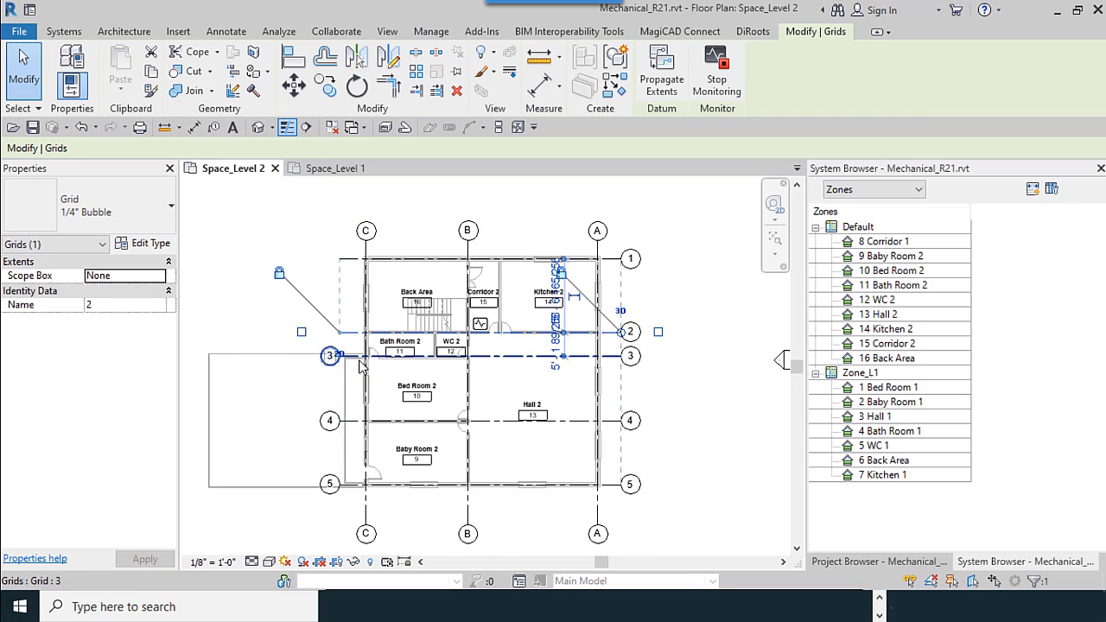
{"action": "left_click", "coordinate": [361, 366]}
{"action": "left_click", "coordinate": [301, 356]}
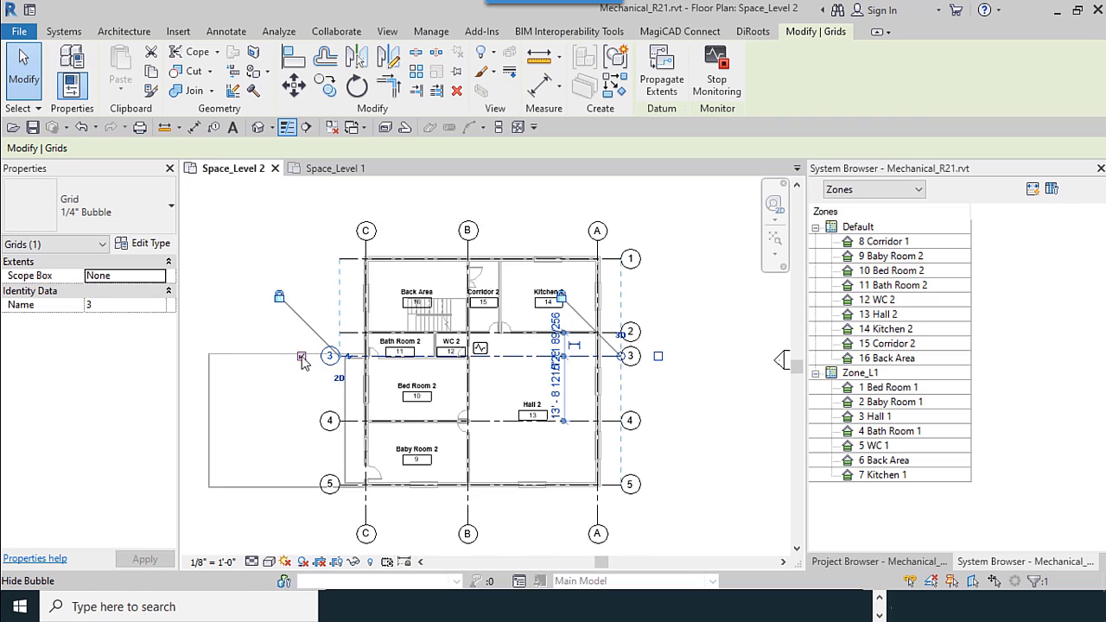
Step: Switch grid 5 to 2D extents at its grid C end and try to hide the bubbles of grids 4 and 5 there
{"action": "left_click", "coordinate": [359, 420]}
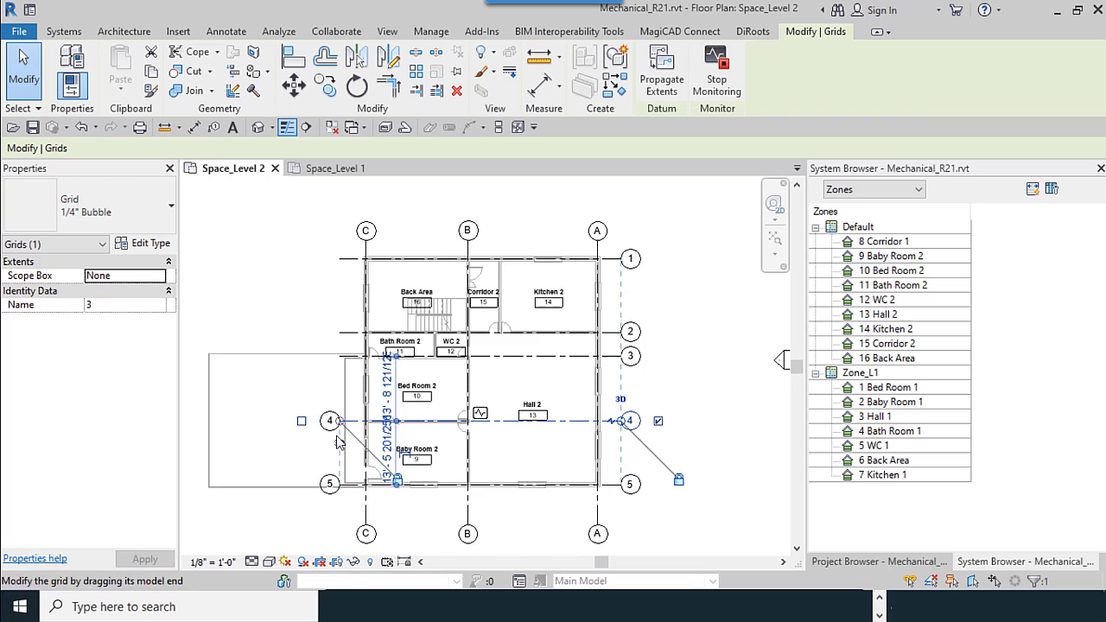
{"action": "left_click", "coordinate": [352, 489]}
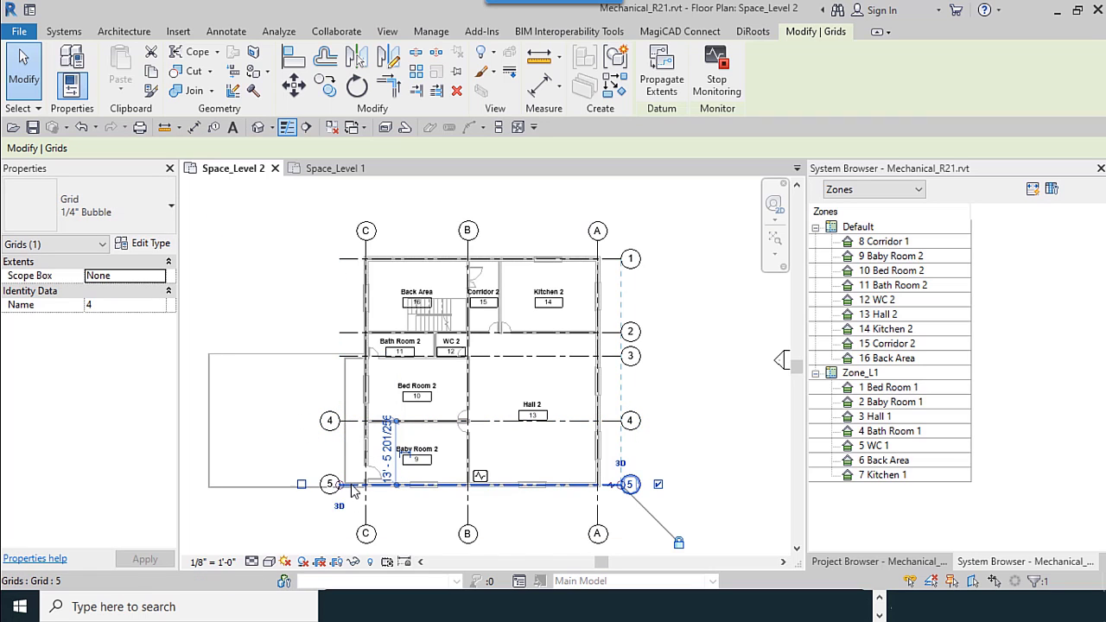
{"action": "left_click", "coordinate": [302, 486]}
{"action": "left_click", "coordinate": [301, 486]}
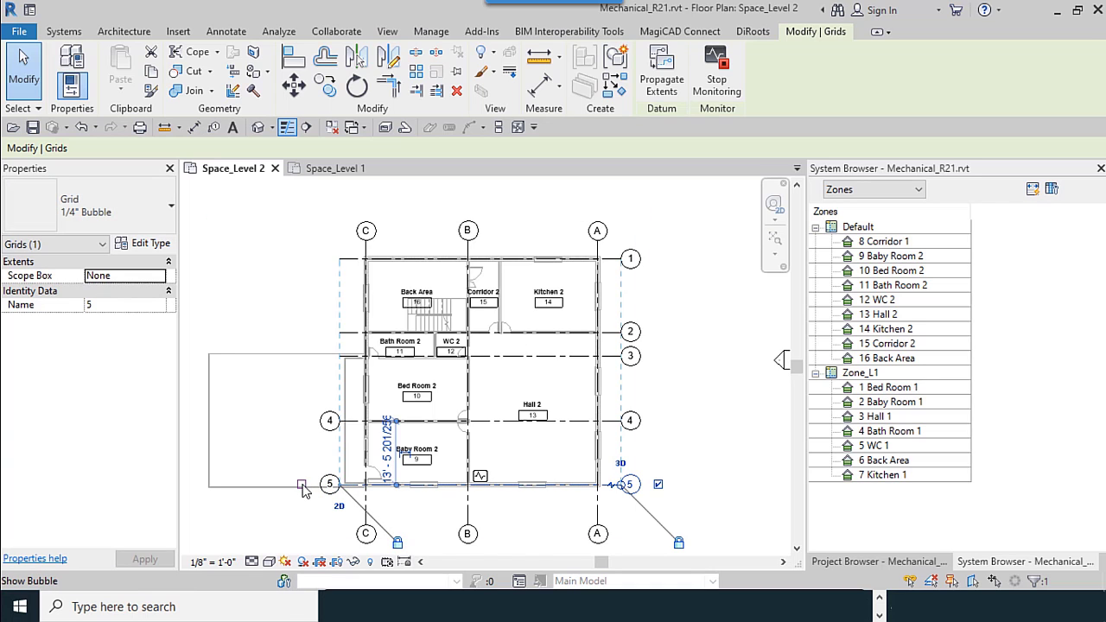
{"action": "left_click", "coordinate": [302, 486]}
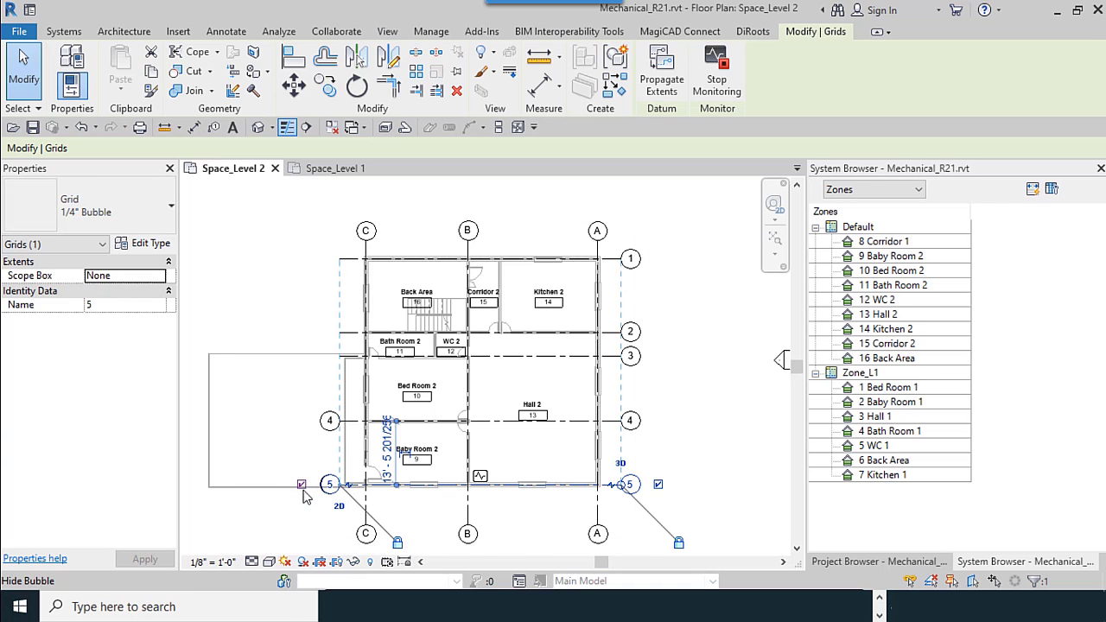
{"action": "key", "text": "Escape"}
Step: Create a new HVAC zone on Level 2 and add the Bed Room 2, Baby Room 2 and Hall 2 spaces
{"action": "middle_click_drag", "start_coordinate": [344, 486], "coordinate": [338, 455]}
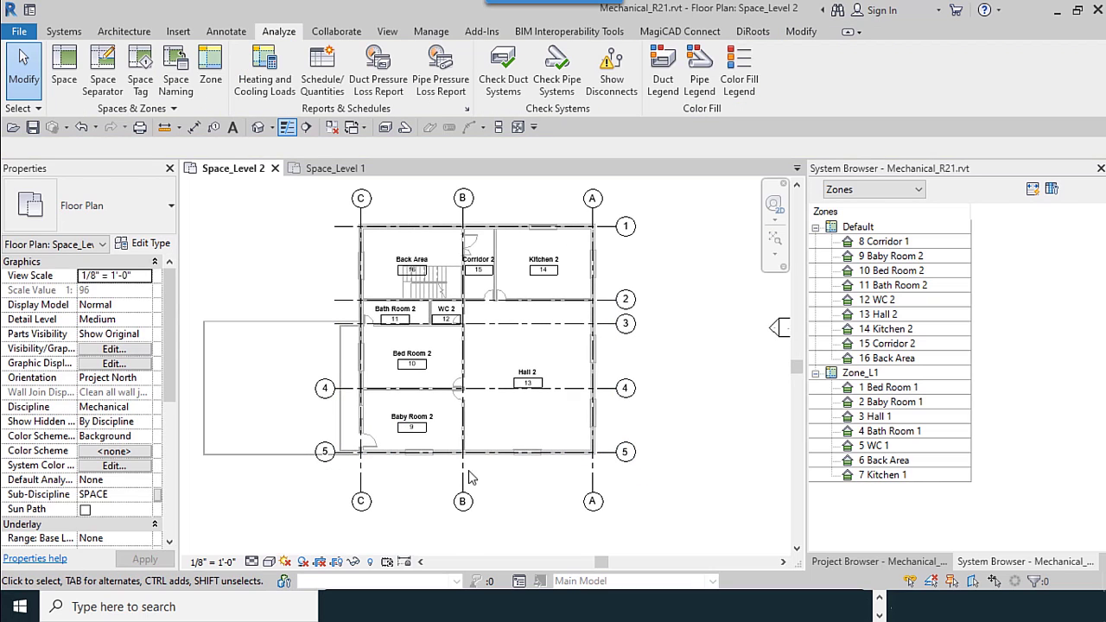
{"action": "middle_click_drag", "start_coordinate": [500, 481], "coordinate": [484, 510]}
{"action": "middle_click_drag", "start_coordinate": [670, 440], "coordinate": [683, 457]}
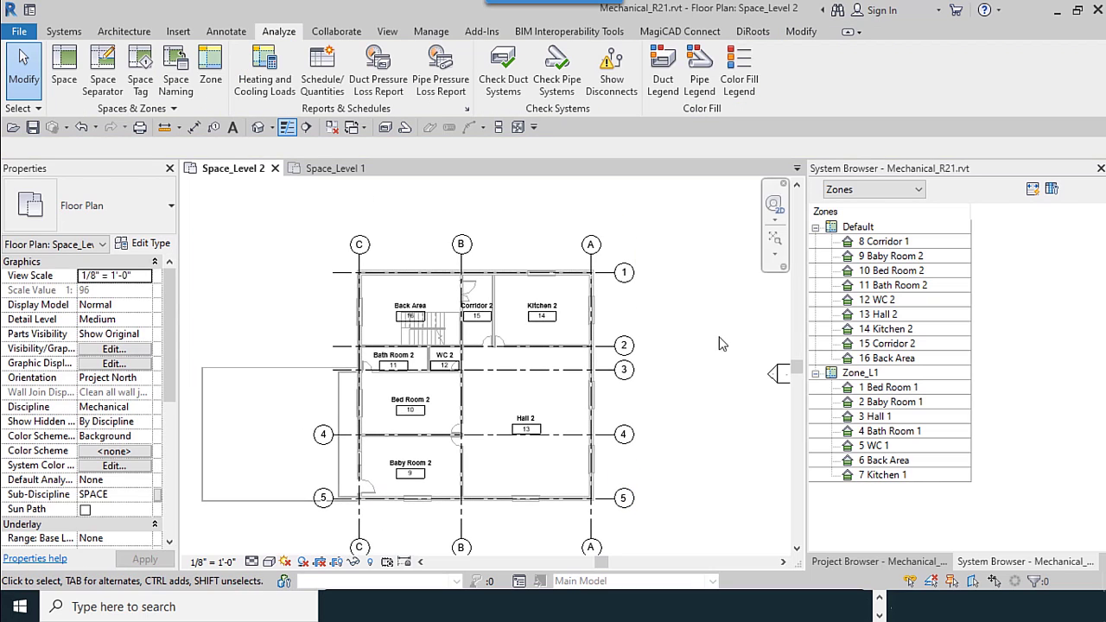
{"action": "scroll", "coordinate": [710, 334], "scroll_direction": "up", "scroll_amount": 1}
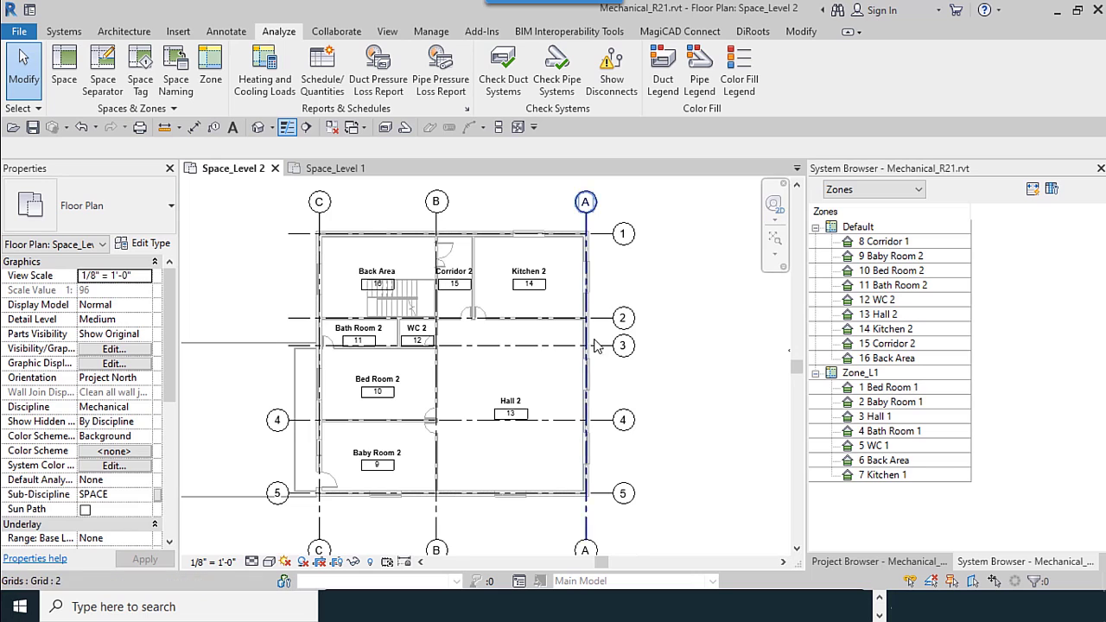
{"action": "middle_click_drag", "start_coordinate": [710, 335], "coordinate": [729, 329]}
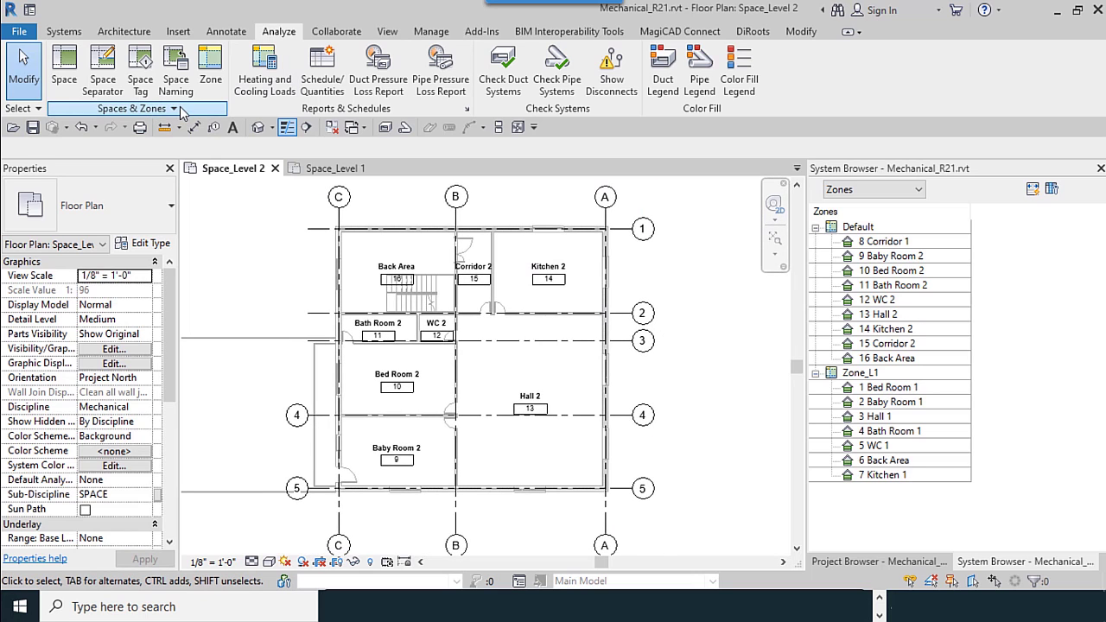
{"action": "left_click", "coordinate": [210, 83]}
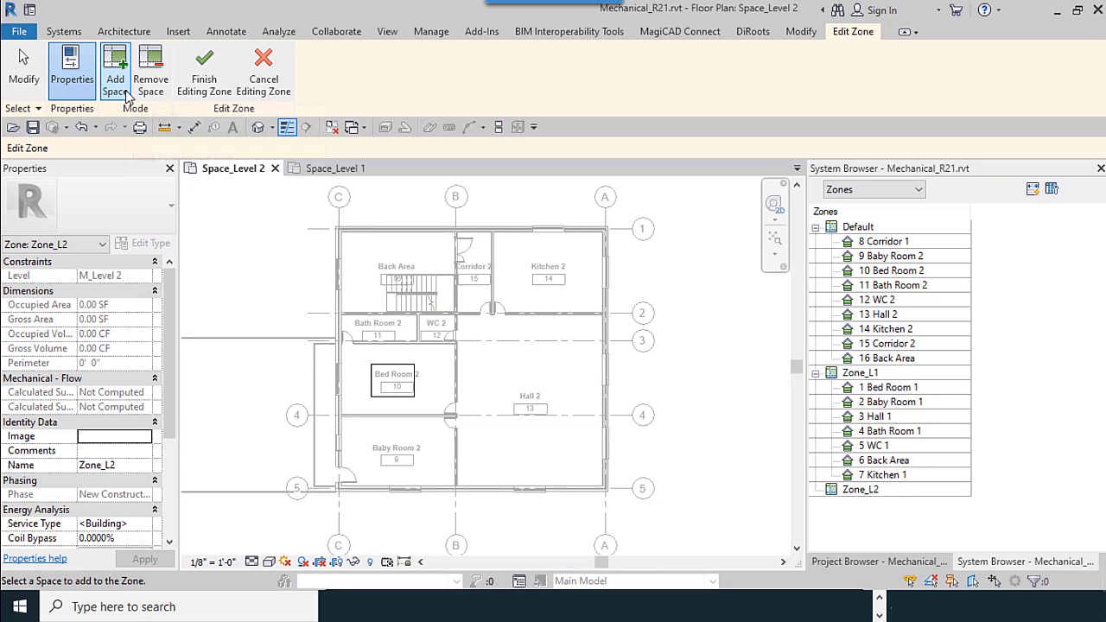
{"action": "left_click", "coordinate": [420, 407]}
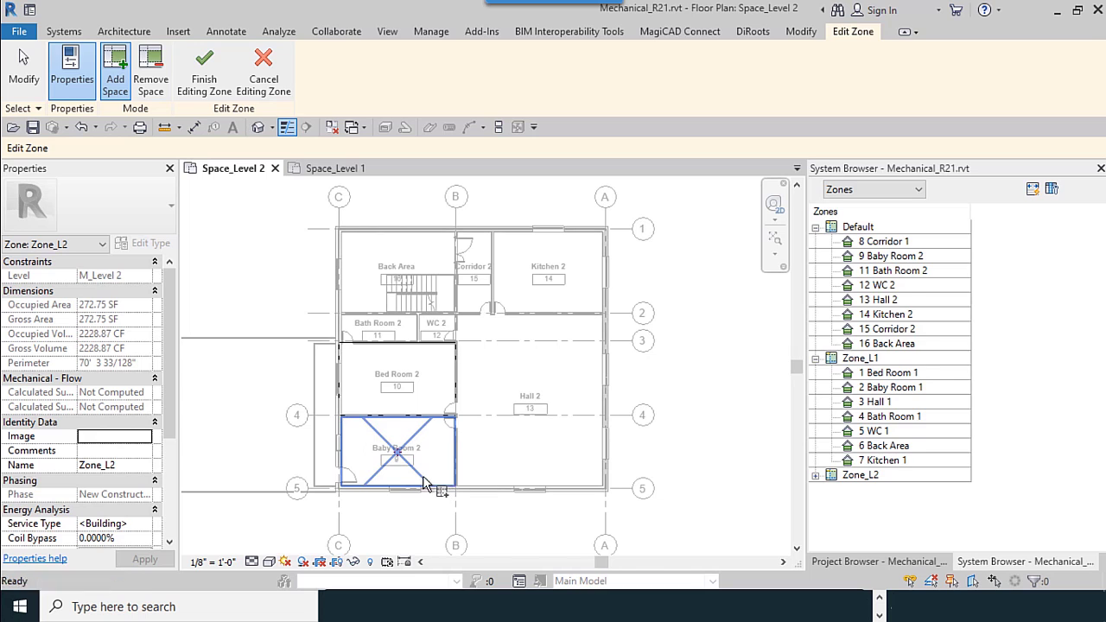
{"action": "left_click", "coordinate": [438, 486]}
{"action": "left_click", "coordinate": [500, 452]}
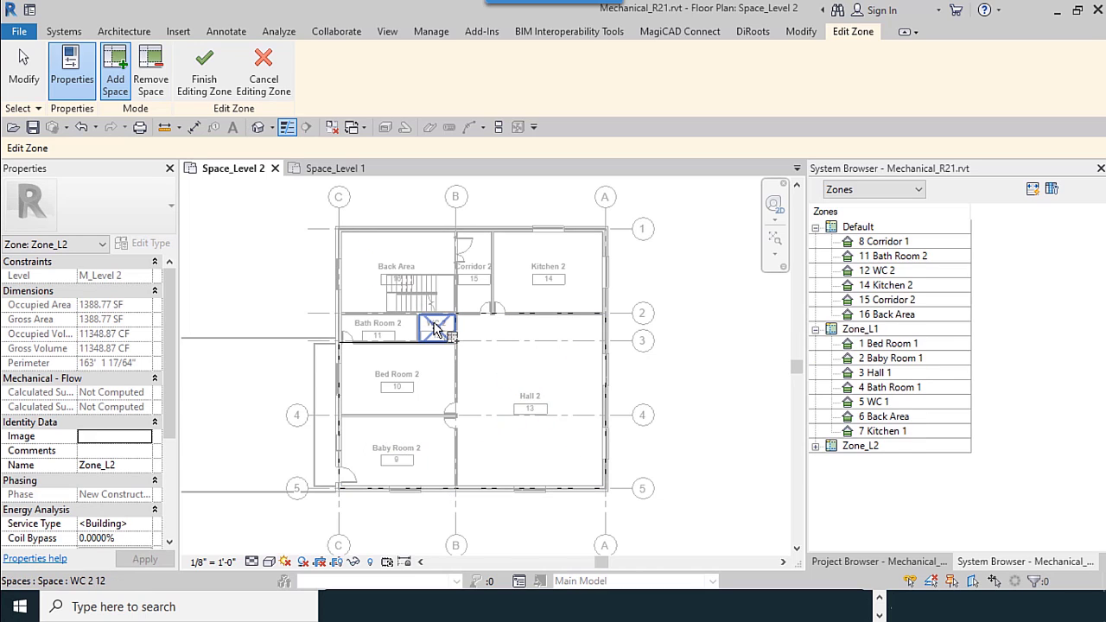
Step: Add the WC 2, Bath Room 2, Back Area, Corridor 2 and Kitchen 2 spaces to the zone
{"action": "left_click", "coordinate": [436, 324]}
{"action": "left_click", "coordinate": [404, 328]}
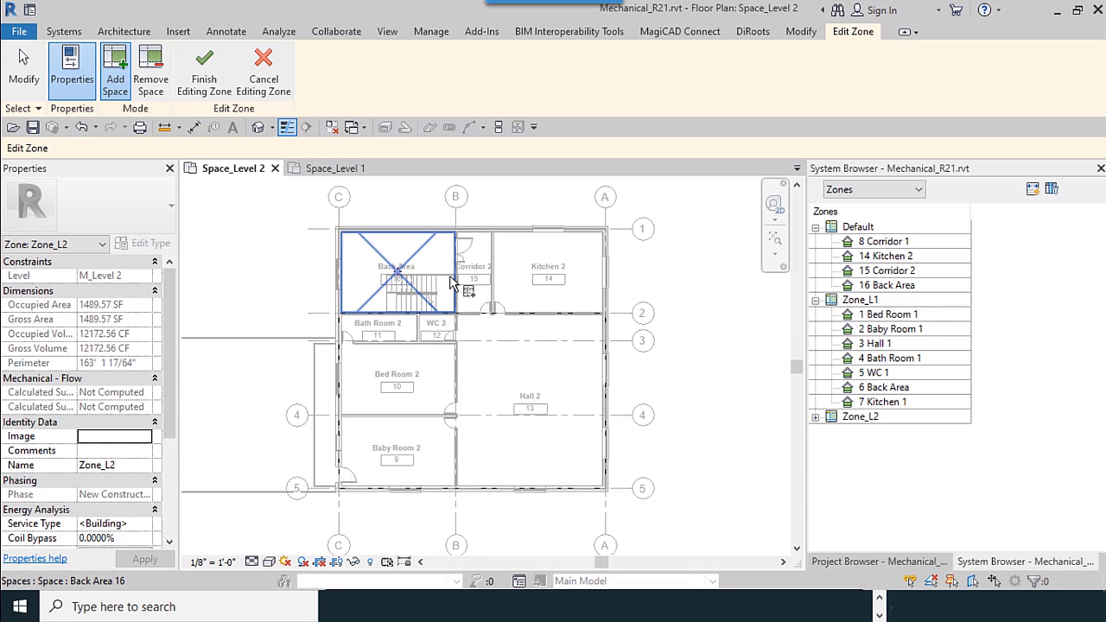
{"action": "left_click", "coordinate": [480, 285]}
{"action": "left_click", "coordinate": [487, 283]}
{"action": "left_click", "coordinate": [530, 293]}
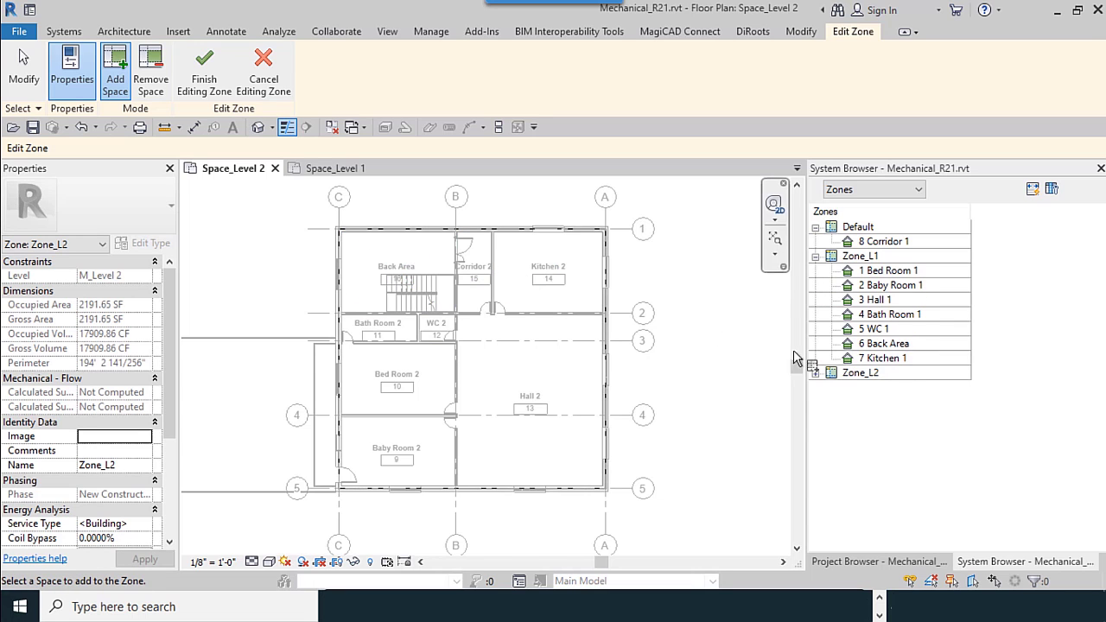
Step: Check the Corridor 1 entry under Default and expand Zone_L2 in the System Browser to review its spaces
{"action": "left_click", "coordinate": [937, 369]}
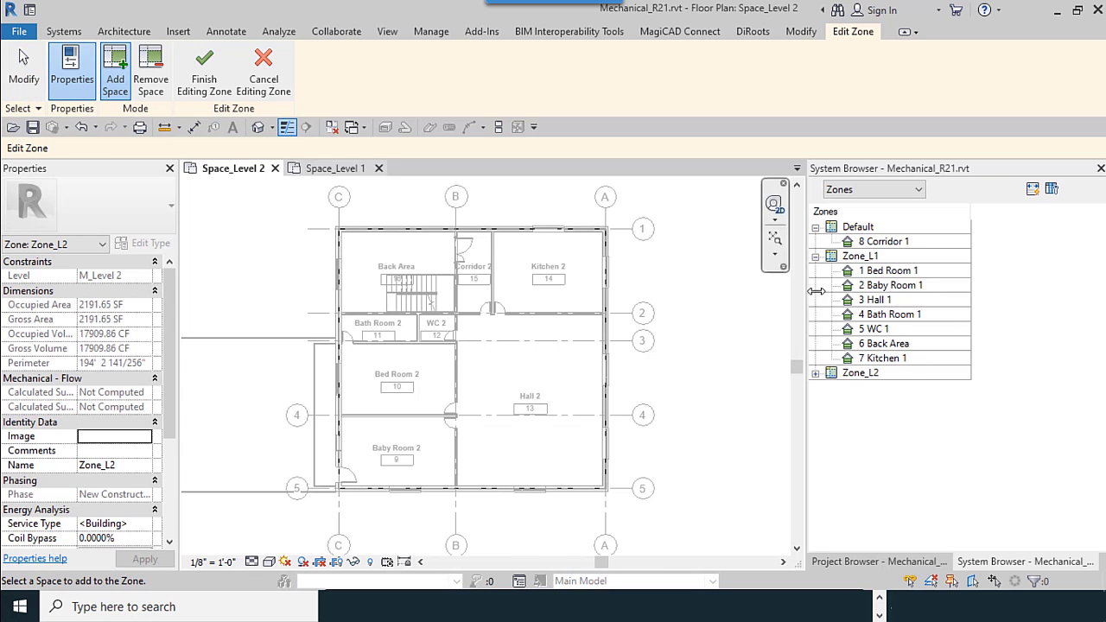
{"action": "left_click", "coordinate": [881, 243]}
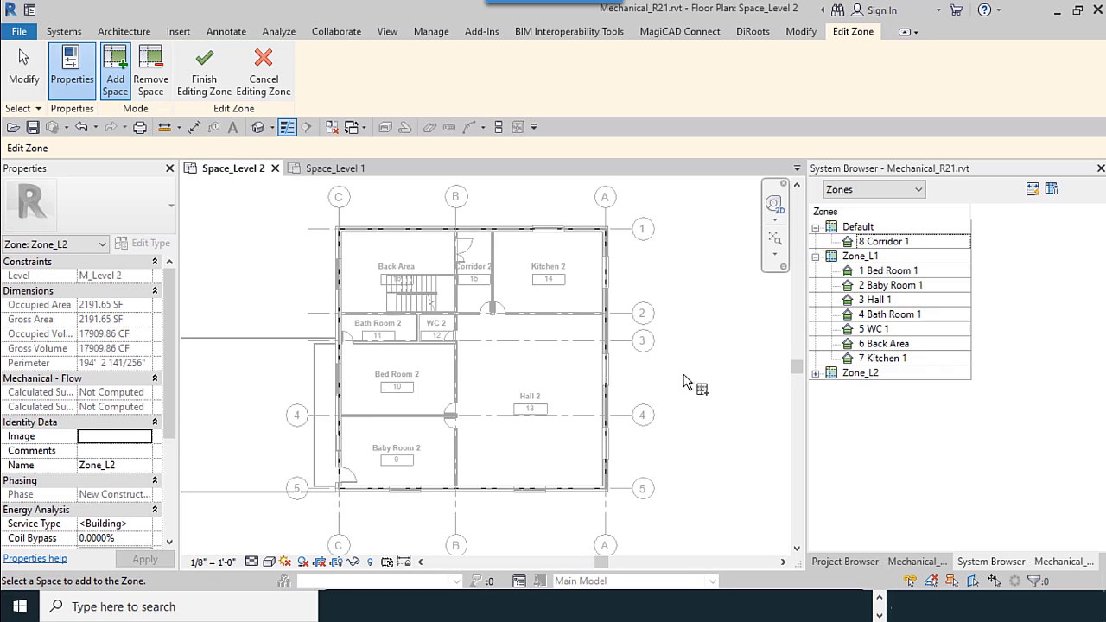
{"action": "left_click", "coordinate": [895, 245]}
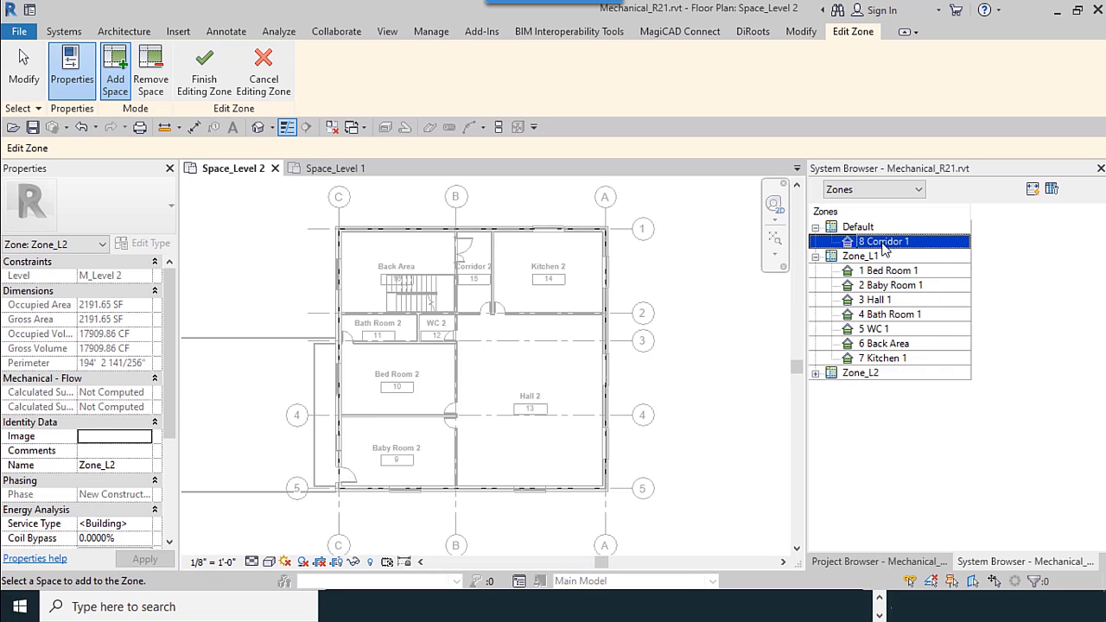
{"action": "left_click", "coordinate": [822, 372]}
{"action": "left_click", "coordinate": [816, 373]}
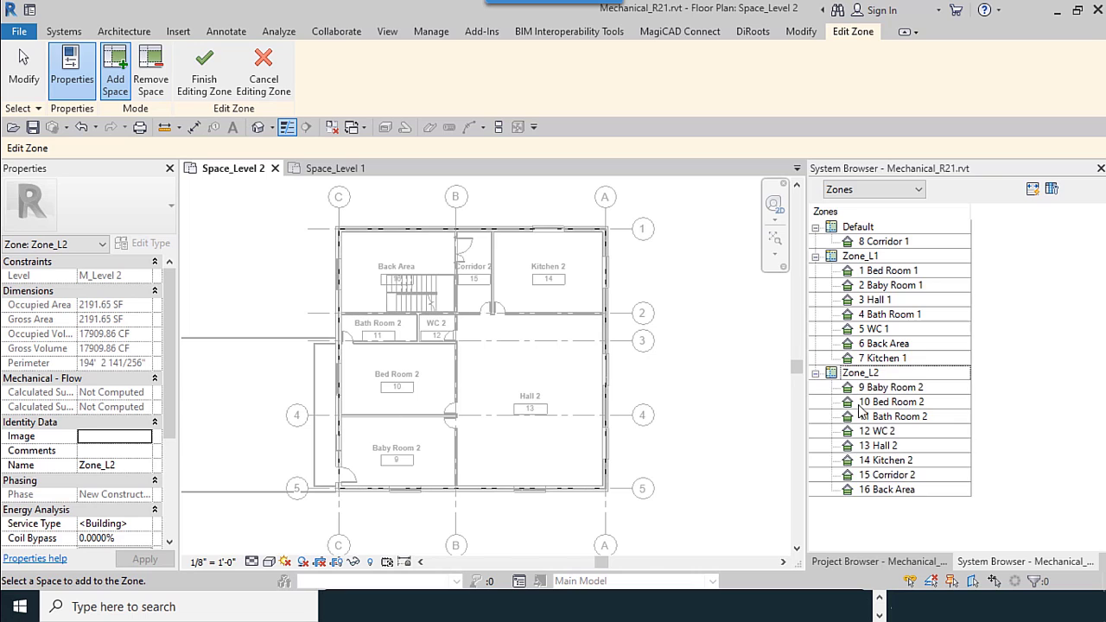
{"action": "left_click", "coordinate": [888, 388]}
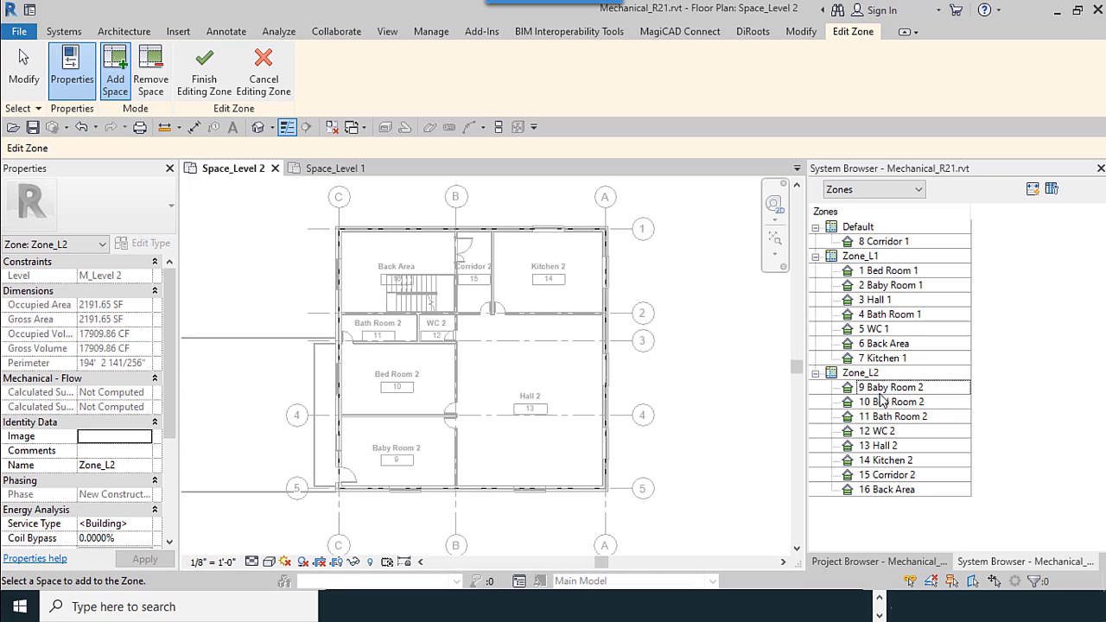
{"action": "left_click", "coordinate": [886, 403]}
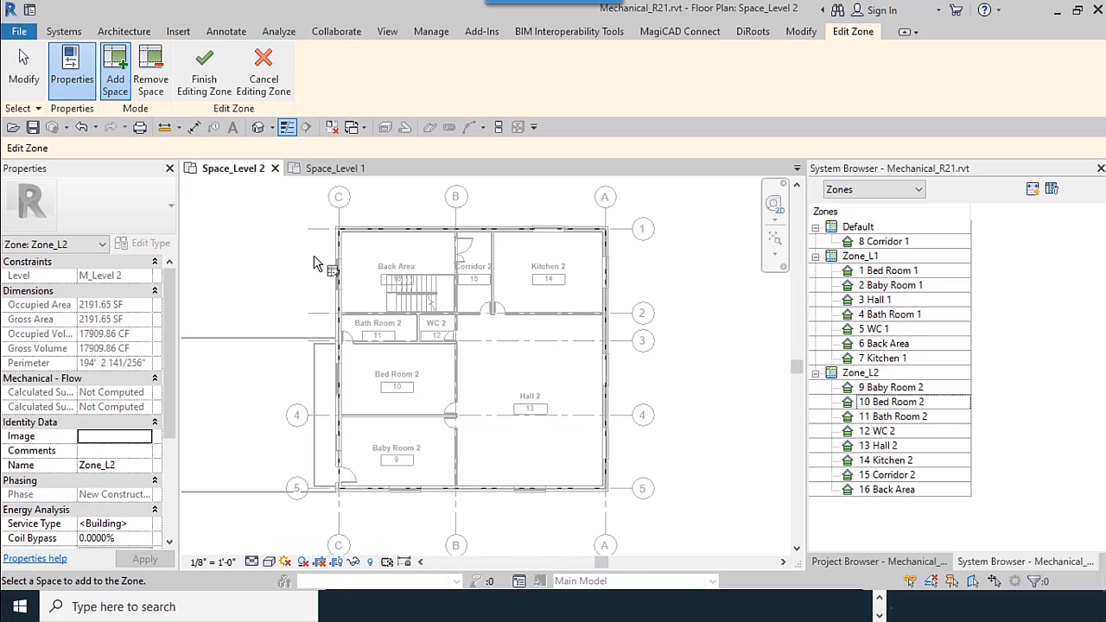
Step: Finish editing the zone and highlight Zone_L2 in the plan through the System Browser, ending with nothing selected
{"action": "left_click", "coordinate": [204, 69]}
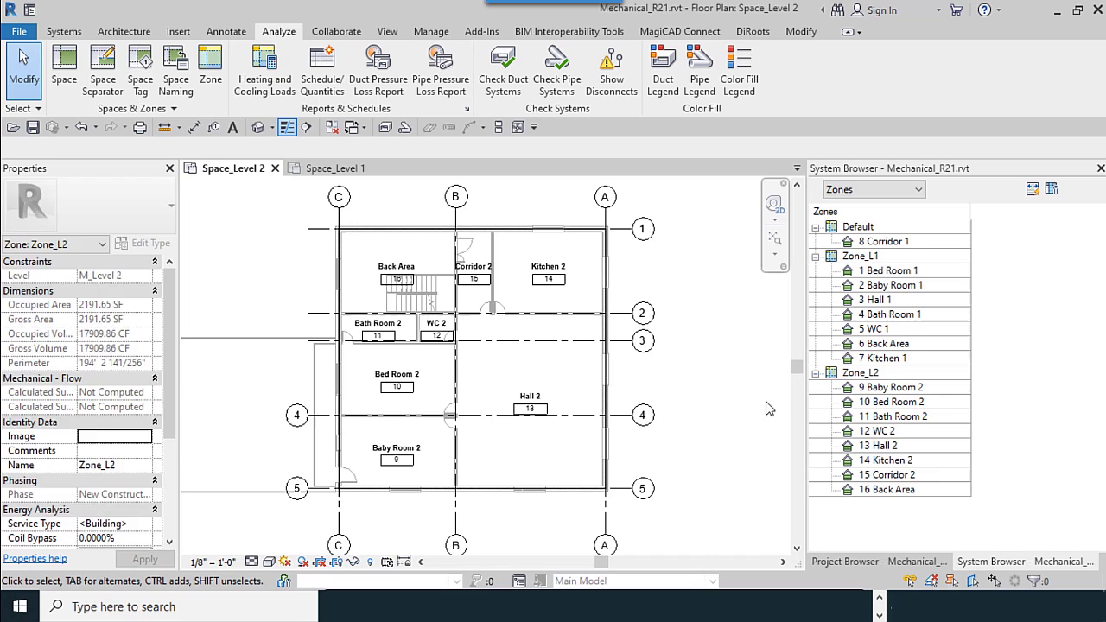
{"action": "left_click", "coordinate": [864, 374]}
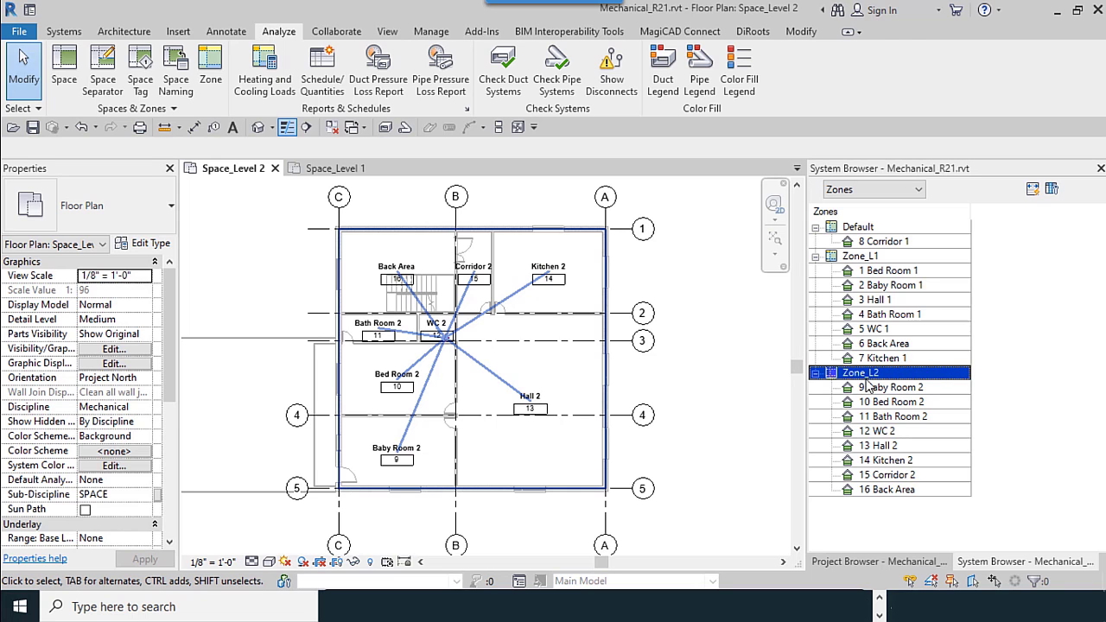
{"action": "left_click", "coordinate": [864, 376]}
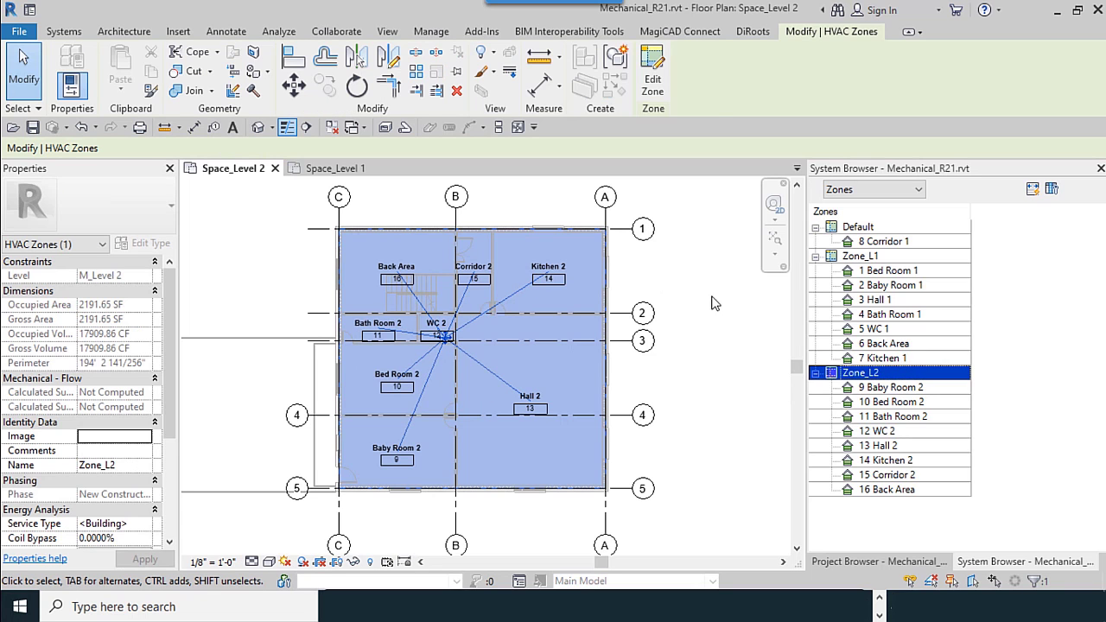
{"action": "left_click", "coordinate": [714, 302]}
Step: Open the Space_Level 1 floor plan and locate the Corridor 1 space through its System Browser entry under Default
{"action": "left_click", "coordinate": [883, 242]}
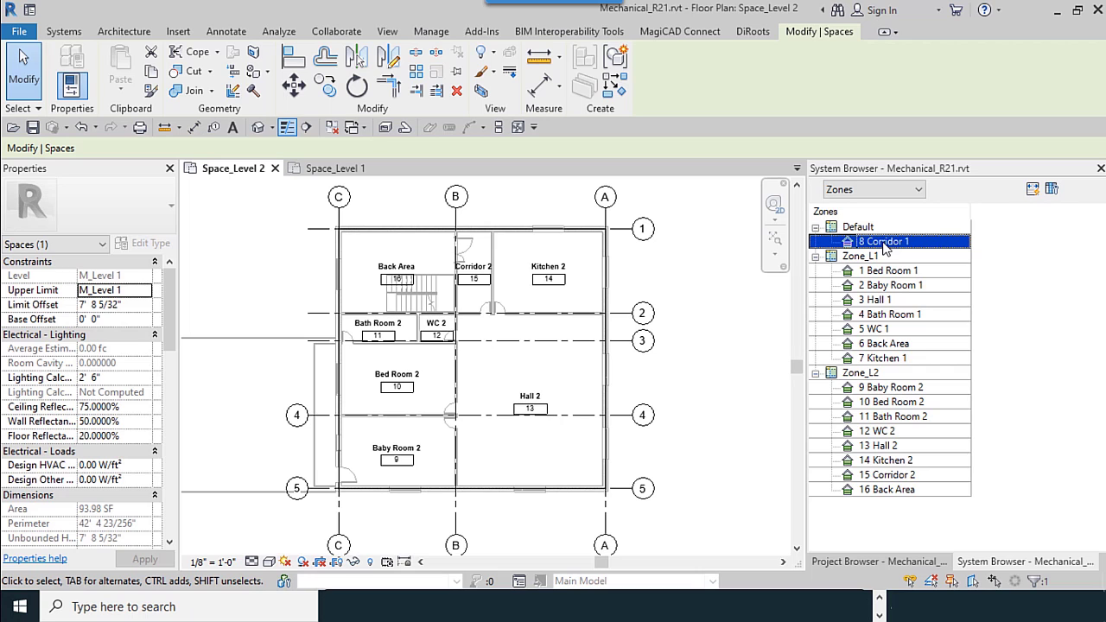
{"action": "left_click", "coordinate": [327, 168]}
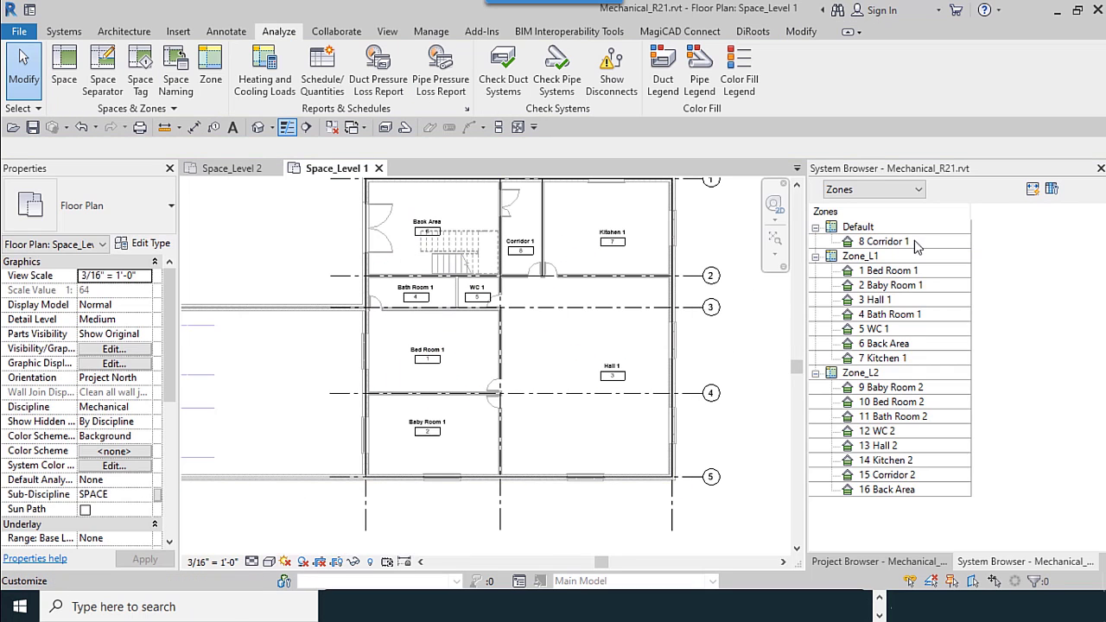
{"action": "left_click", "coordinate": [883, 241]}
{"action": "scroll", "coordinate": [518, 229], "scroll_direction": "up", "scroll_amount": 2}
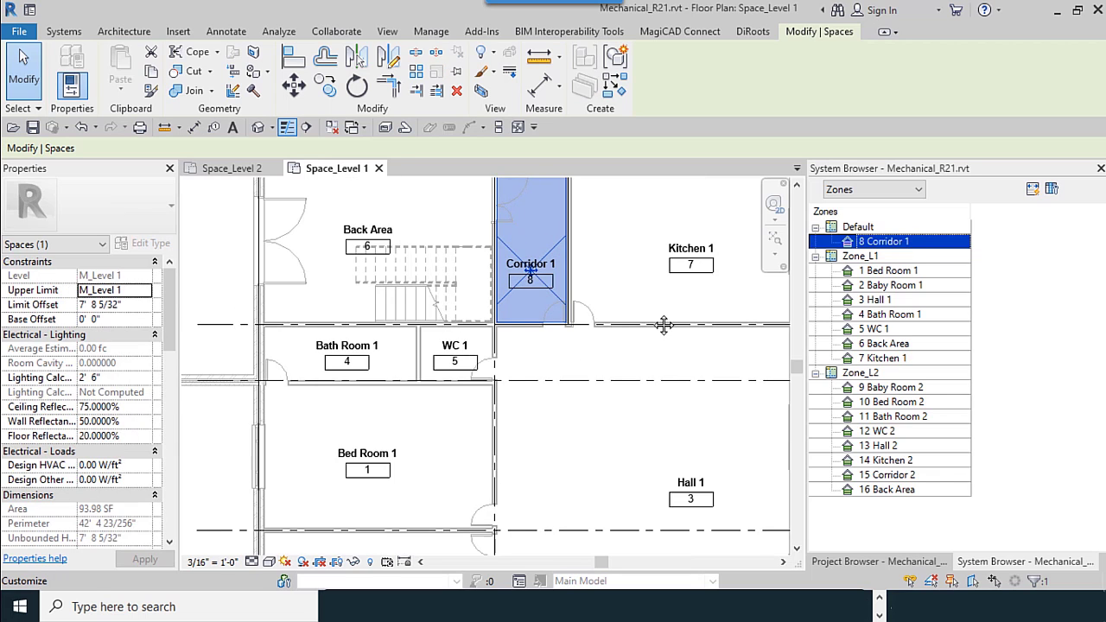
{"action": "scroll", "coordinate": [632, 349], "scroll_direction": "down", "scroll_amount": 3}
{"action": "scroll", "coordinate": [490, 278], "scroll_direction": "down", "scroll_amount": 2}
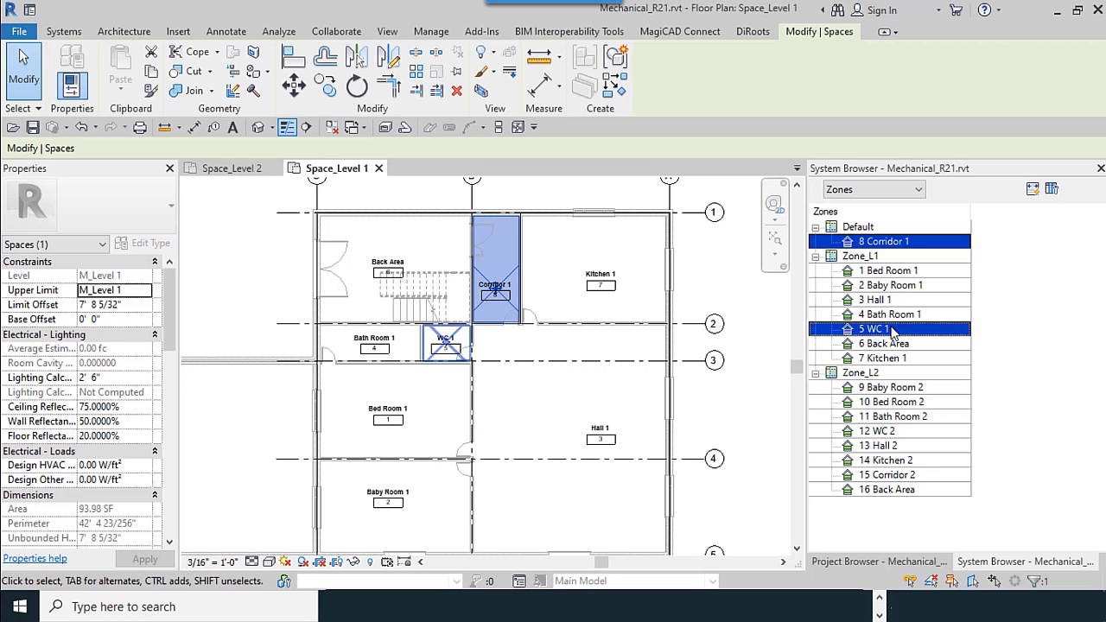
{"action": "middle_click_drag", "start_coordinate": [524, 336], "coordinate": [531, 330]}
{"action": "left_click", "coordinate": [765, 374]}
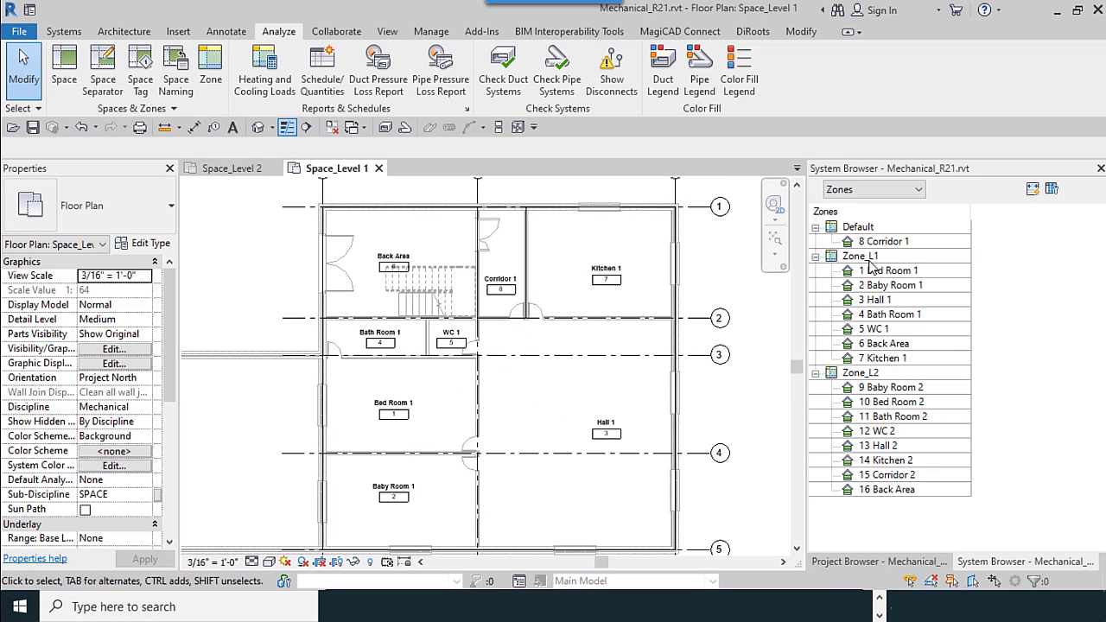
Step: Add the Corridor 1 space to Zone_L1, finish editing the zone, and check Hall 2 and Kitchen 2 under Zone_L2
{"action": "left_click", "coordinate": [864, 256]}
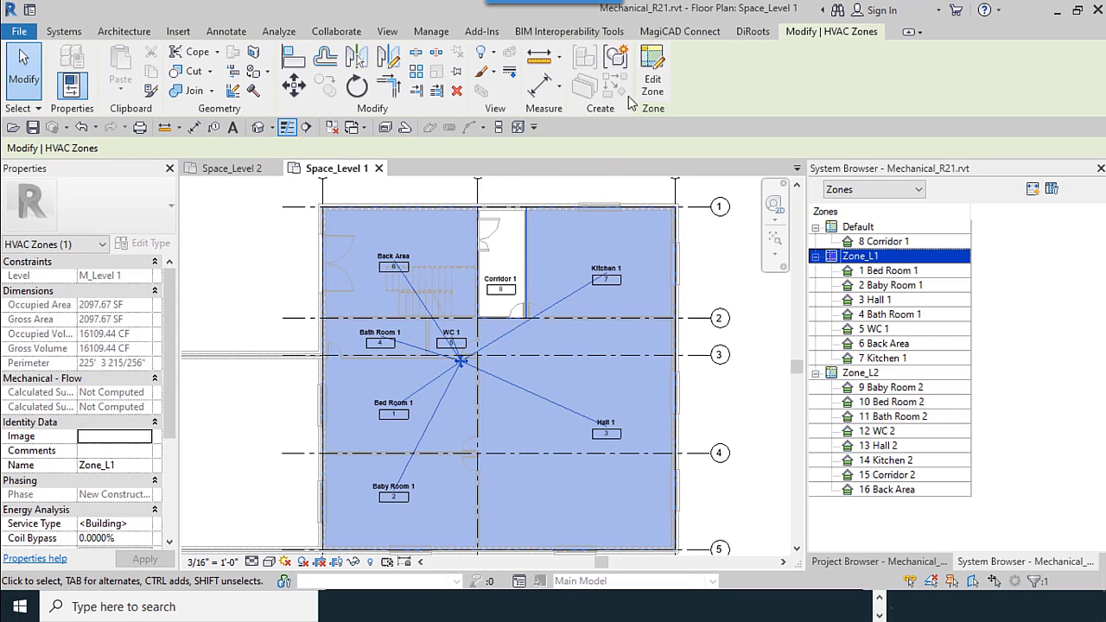
{"action": "left_click", "coordinate": [653, 78]}
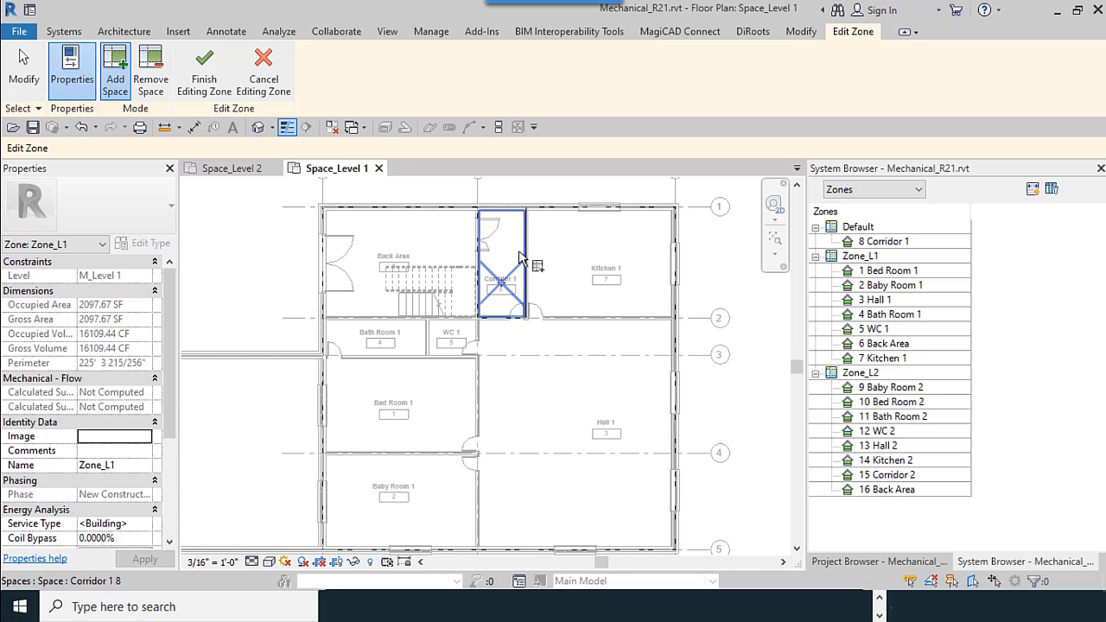
{"action": "left_click", "coordinate": [225, 87]}
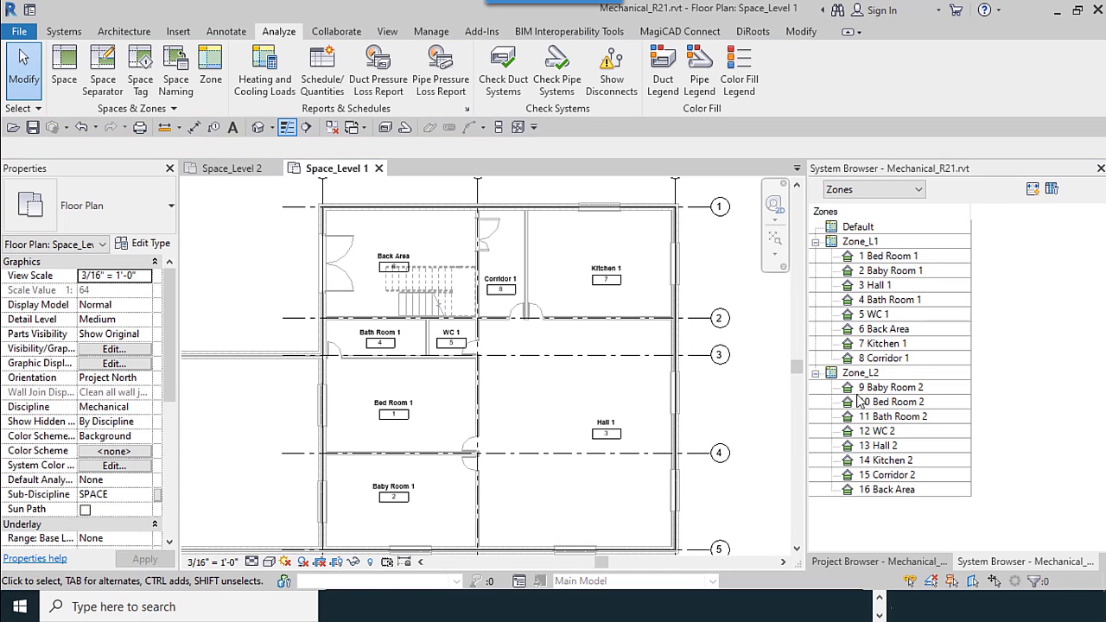
{"action": "left_click", "coordinate": [873, 447]}
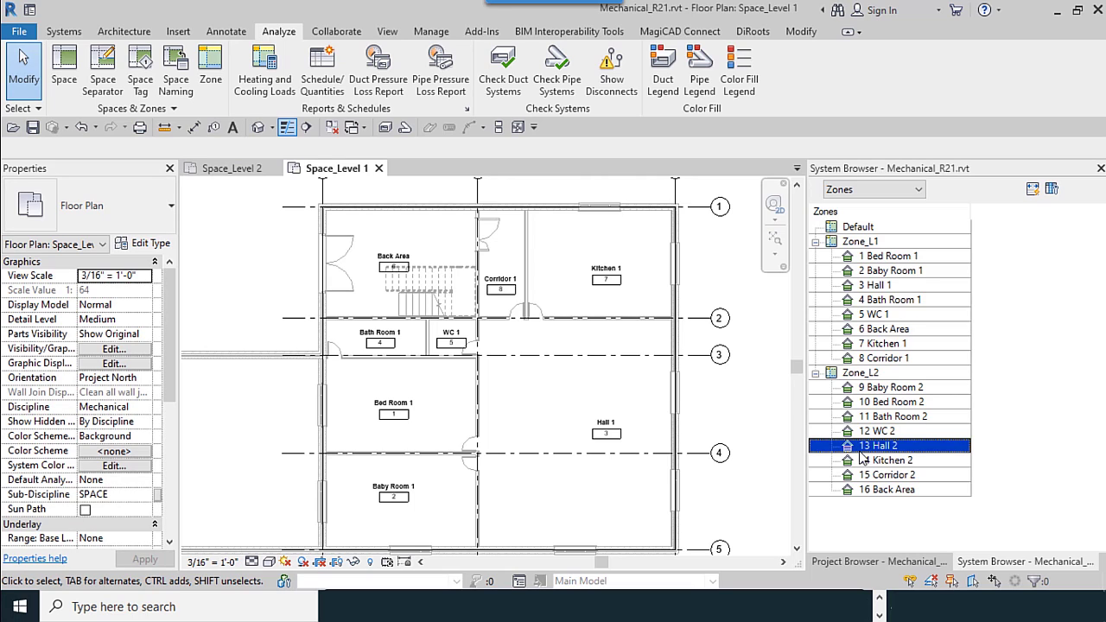
{"action": "left_click", "coordinate": [888, 461]}
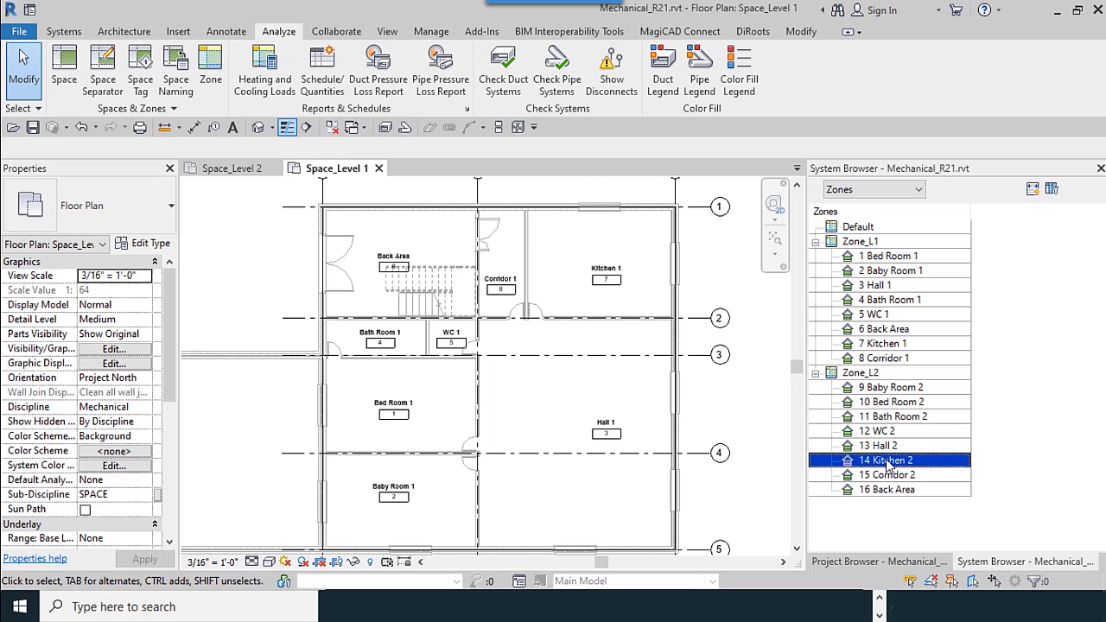